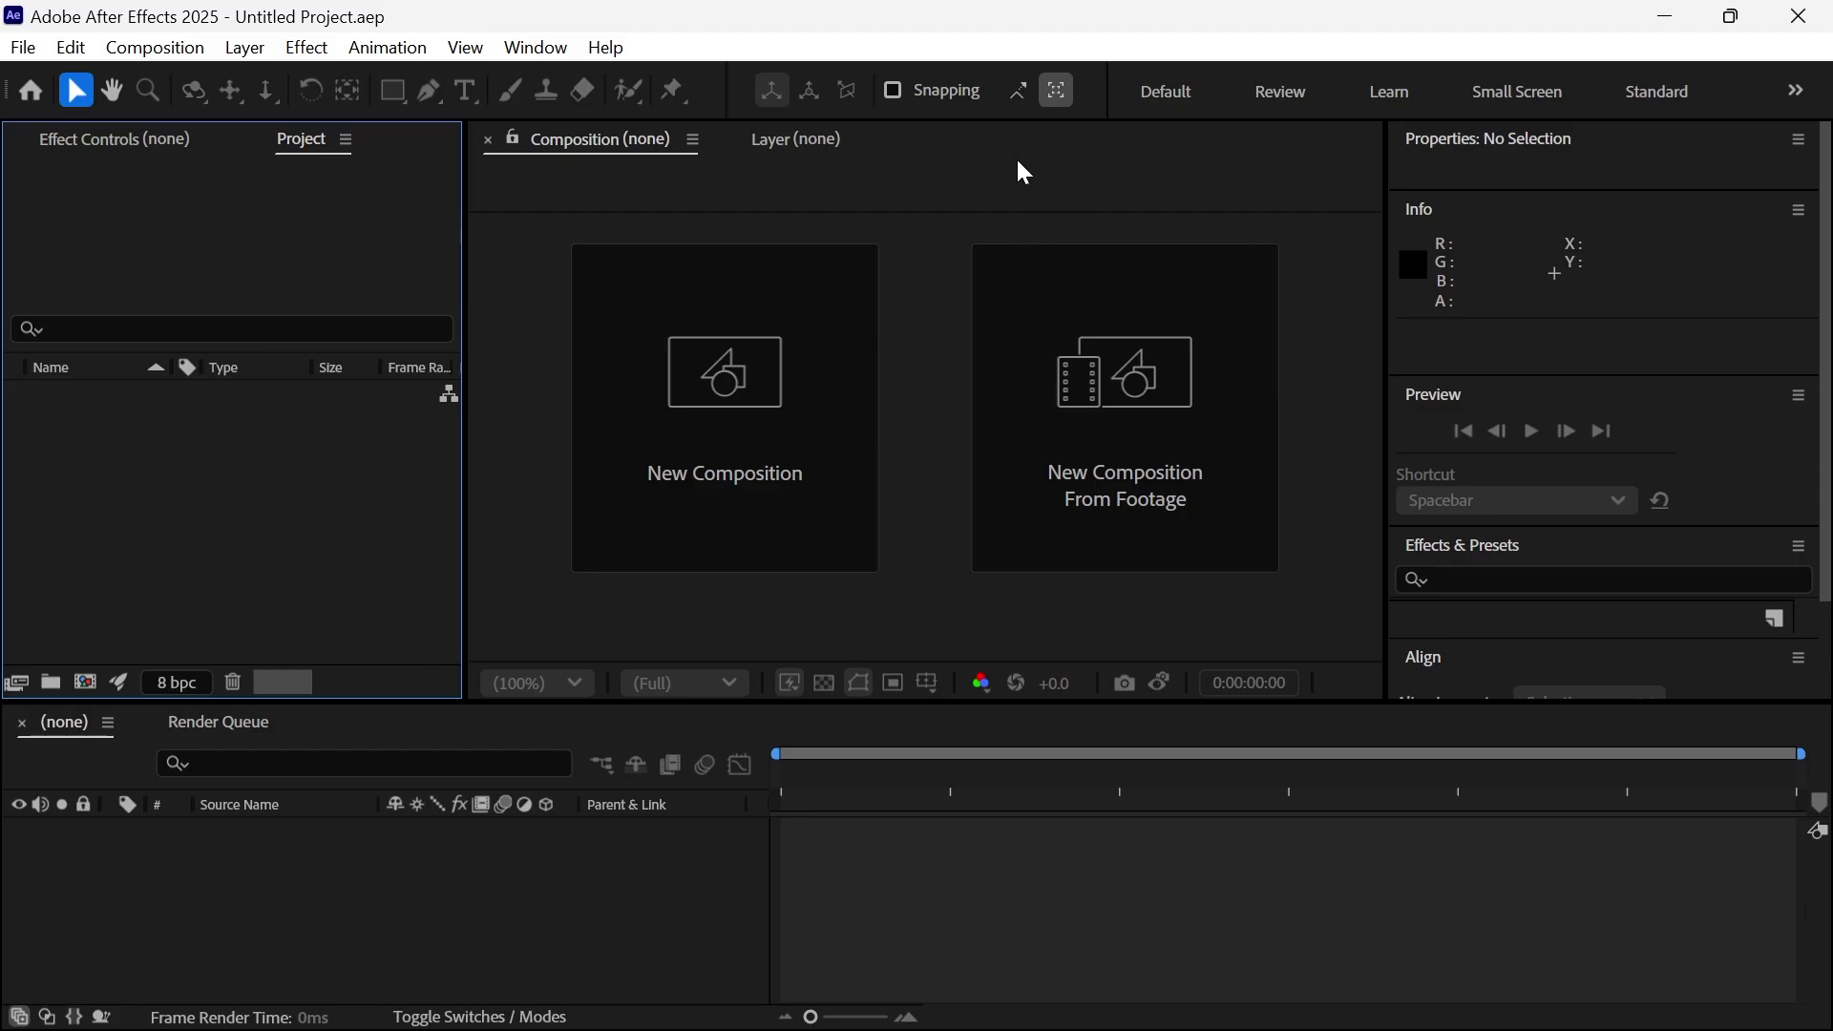
Create Comp 1 at 1920×1080 and 30 seconds, accepting the default composition settings.
{"action": "left_click", "coordinate": [731, 332]}
{"action": "key", "text": "Return"}
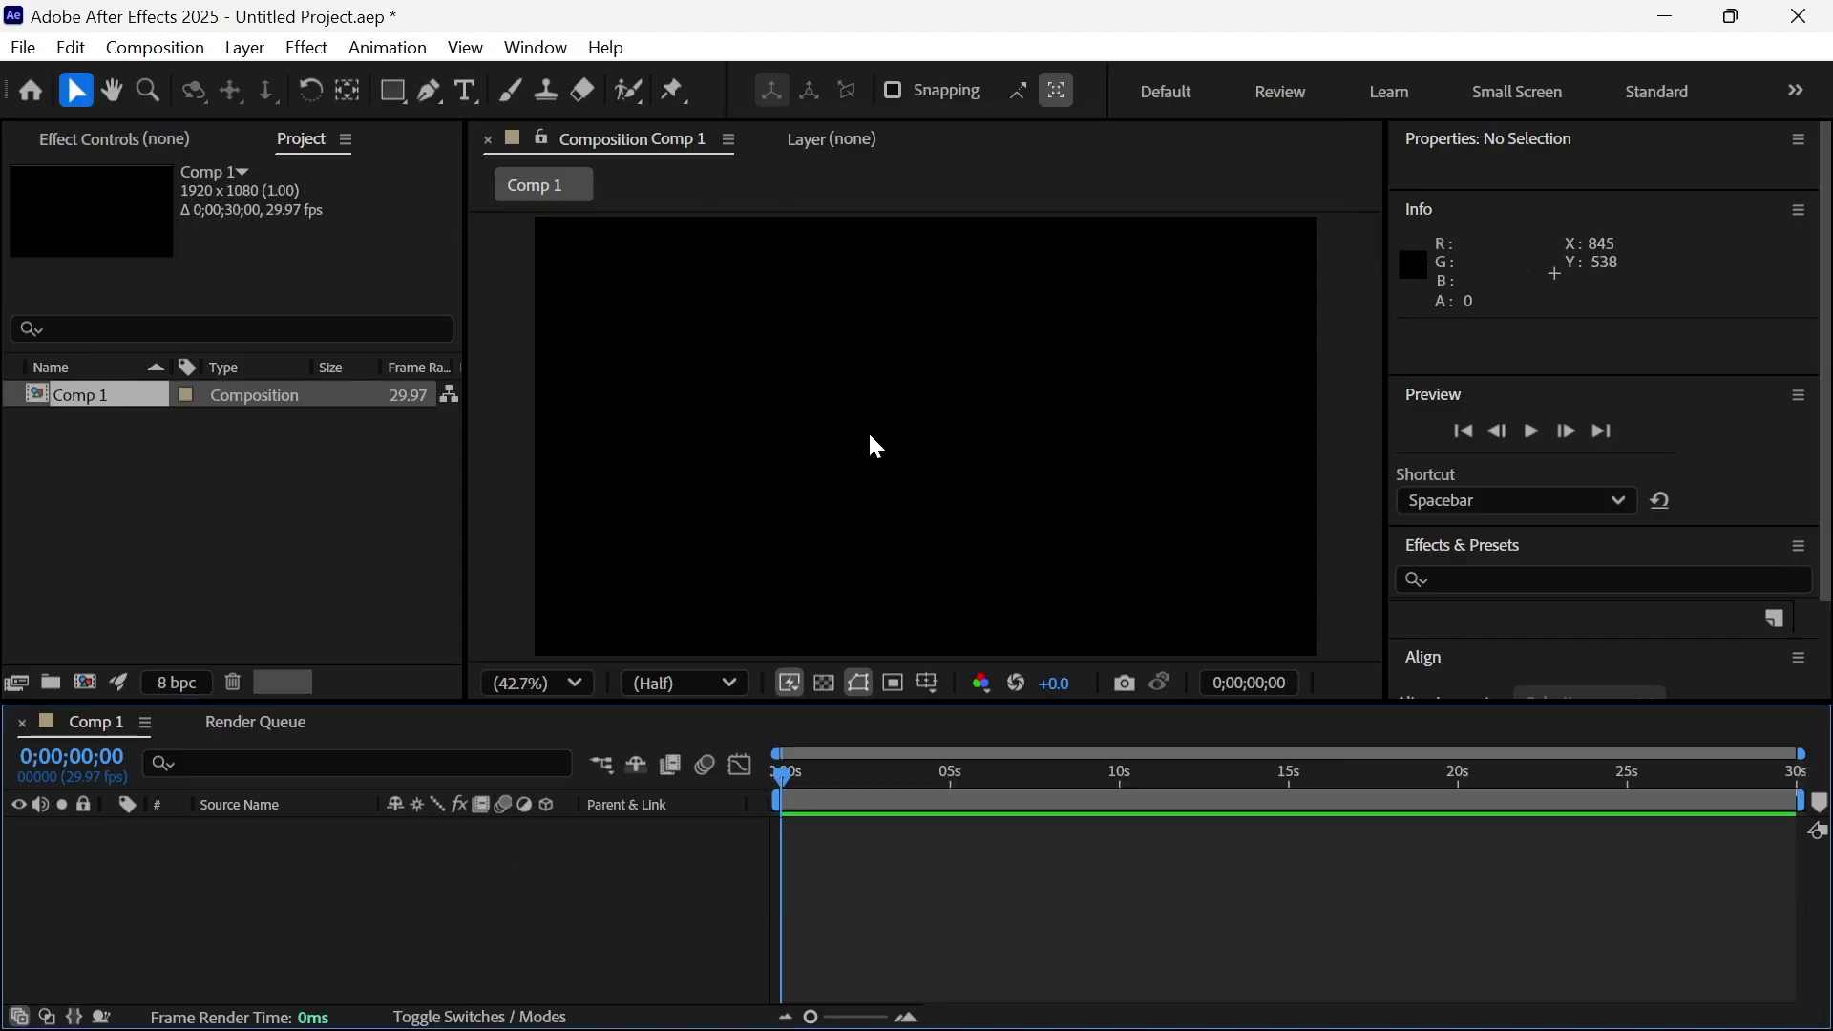
Add a horizontal text layer reading TYPEWRITER and set its size to 72 px.
{"action": "left_click", "coordinate": [464, 90]}
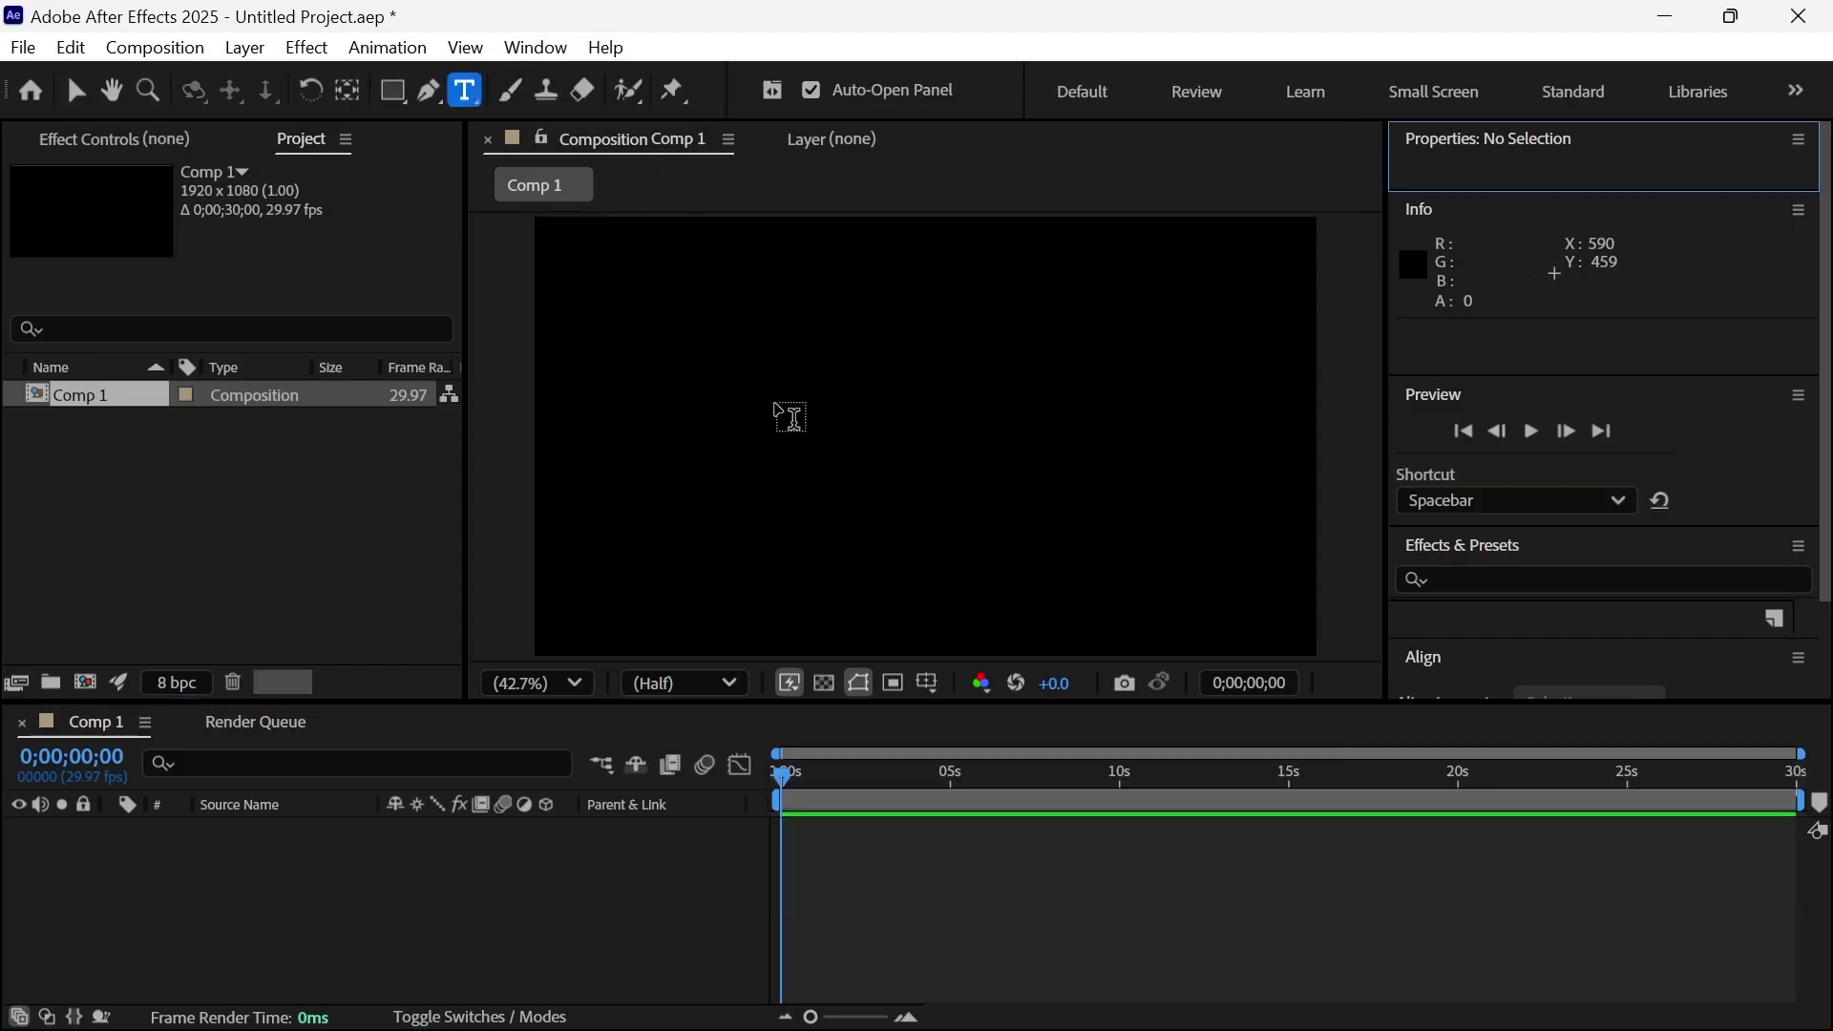
{"action": "left_click", "coordinate": [783, 407]}
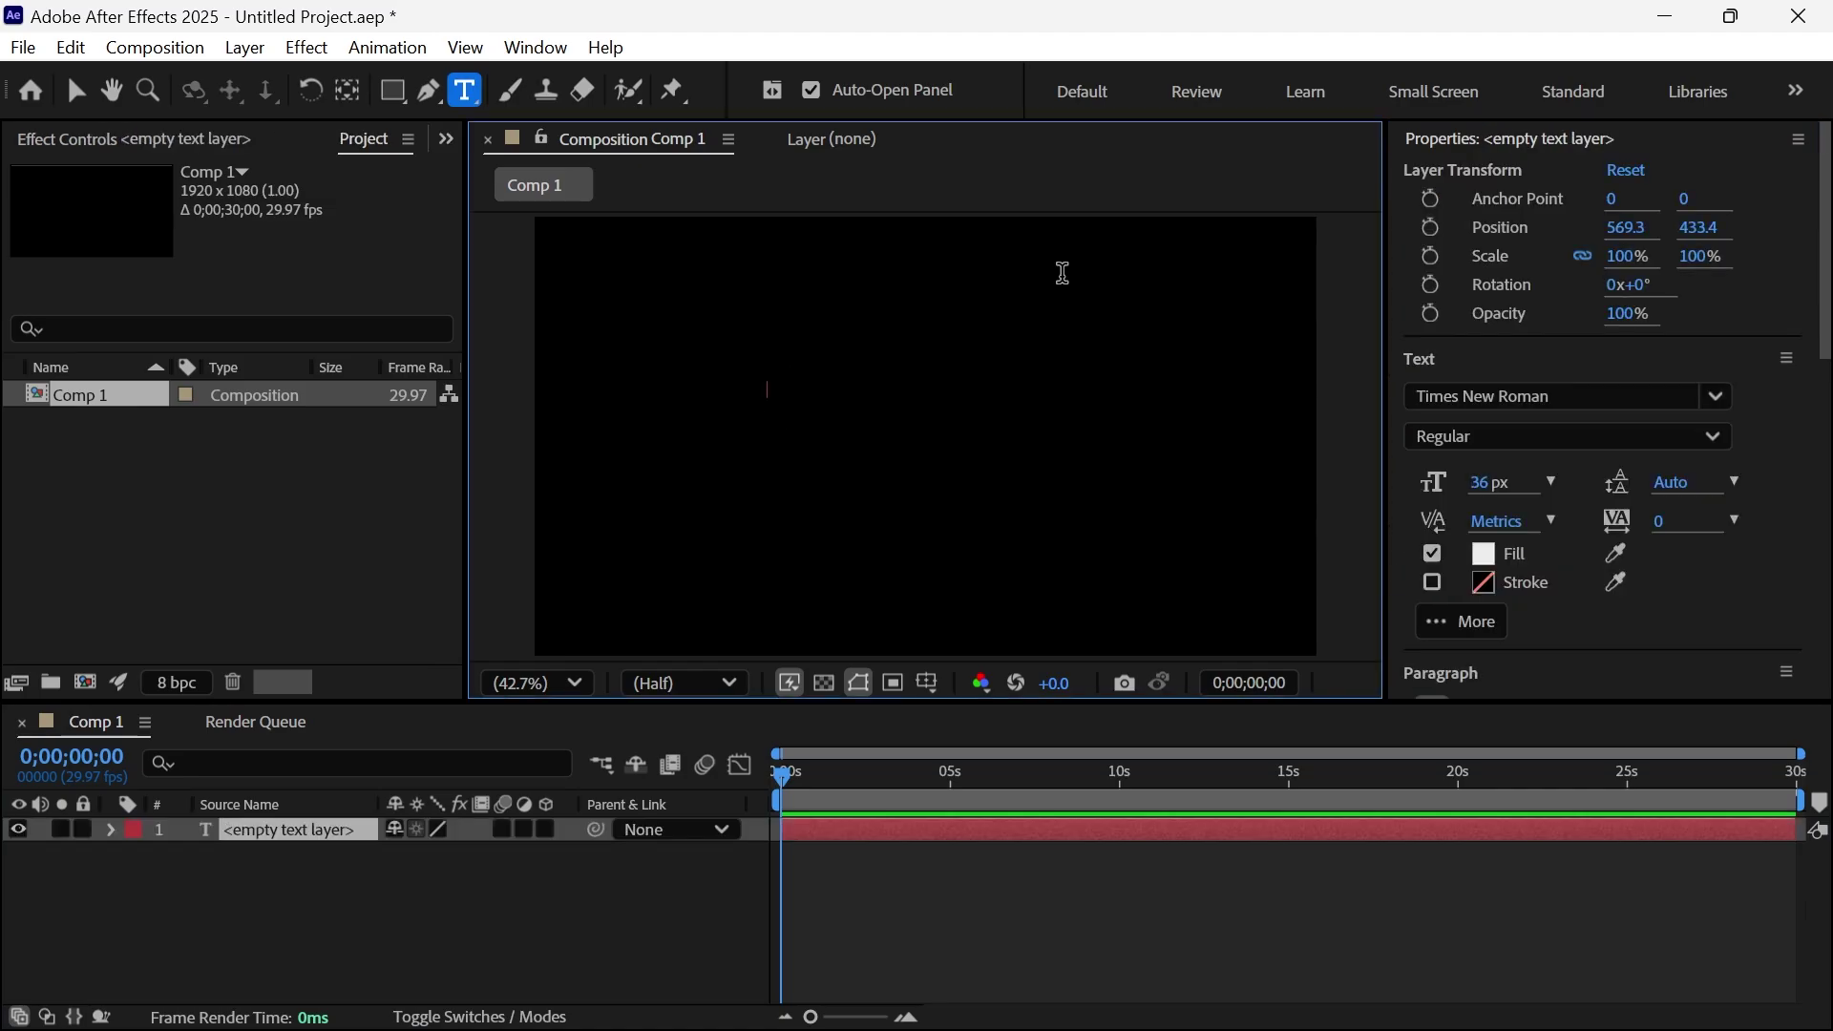
{"action": "type", "text": "T"}
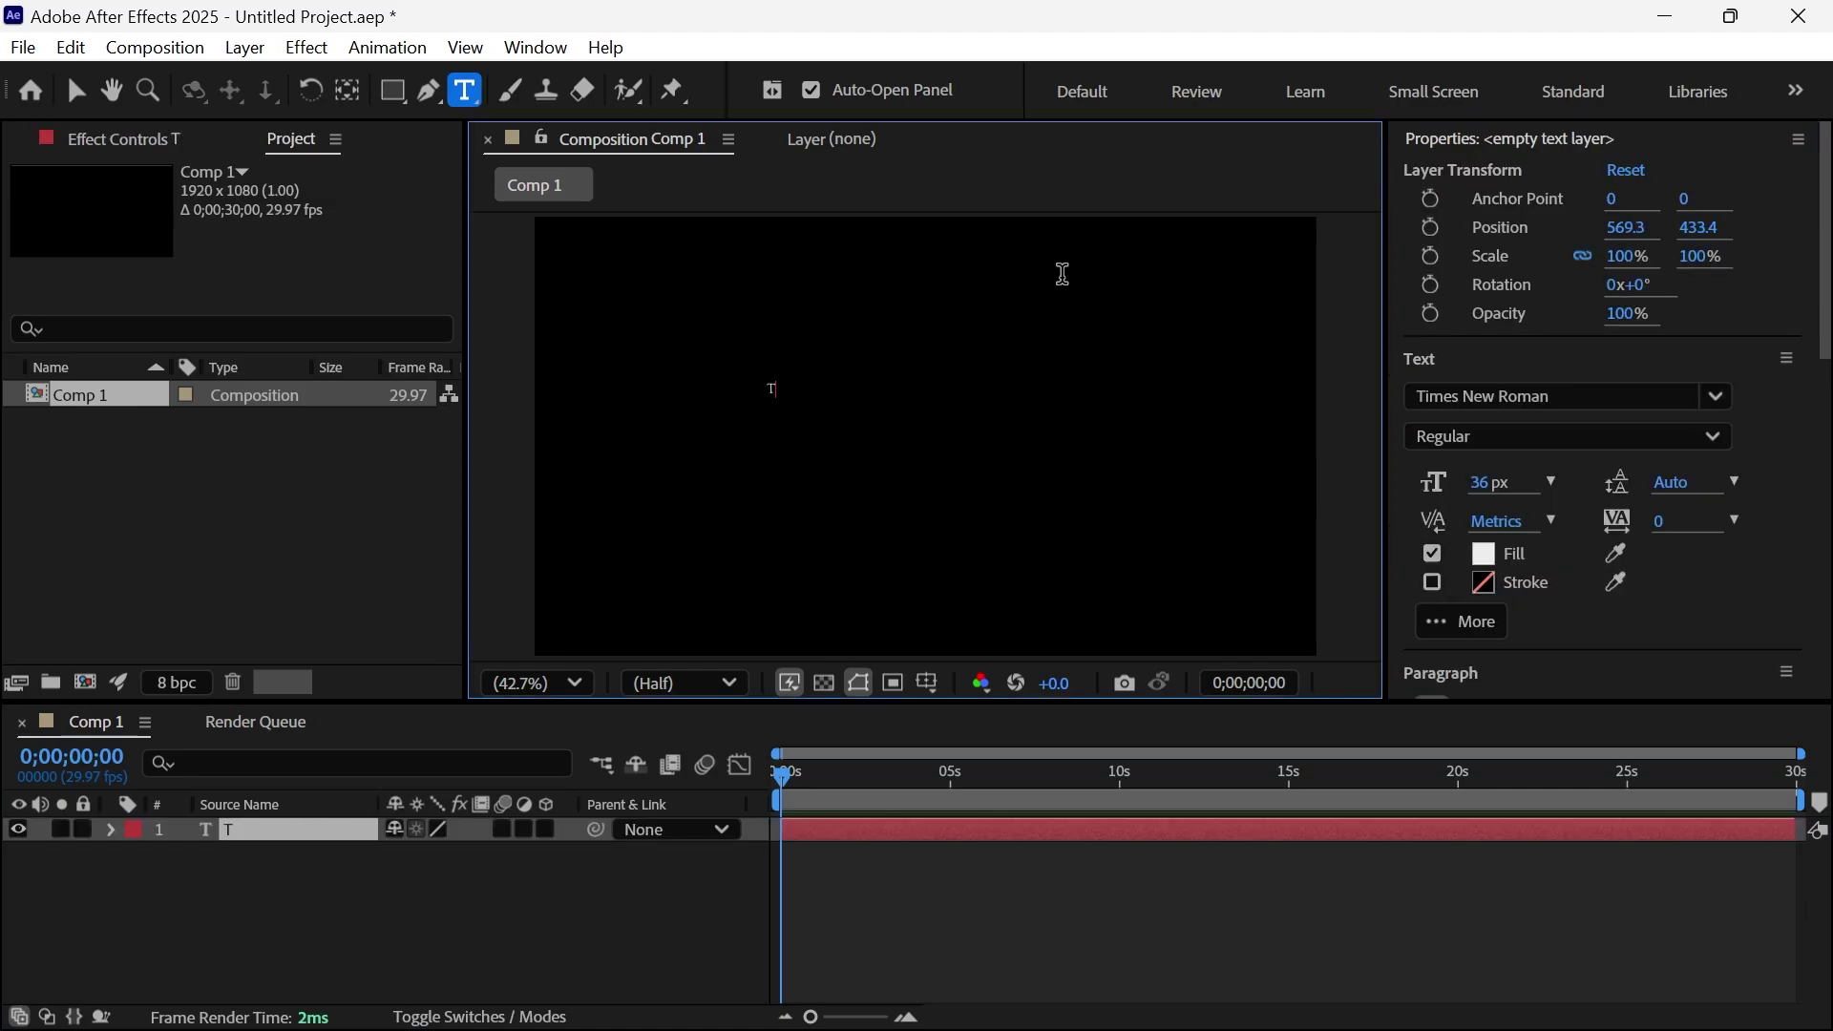
{"action": "type", "text": "YPEWRITER"}
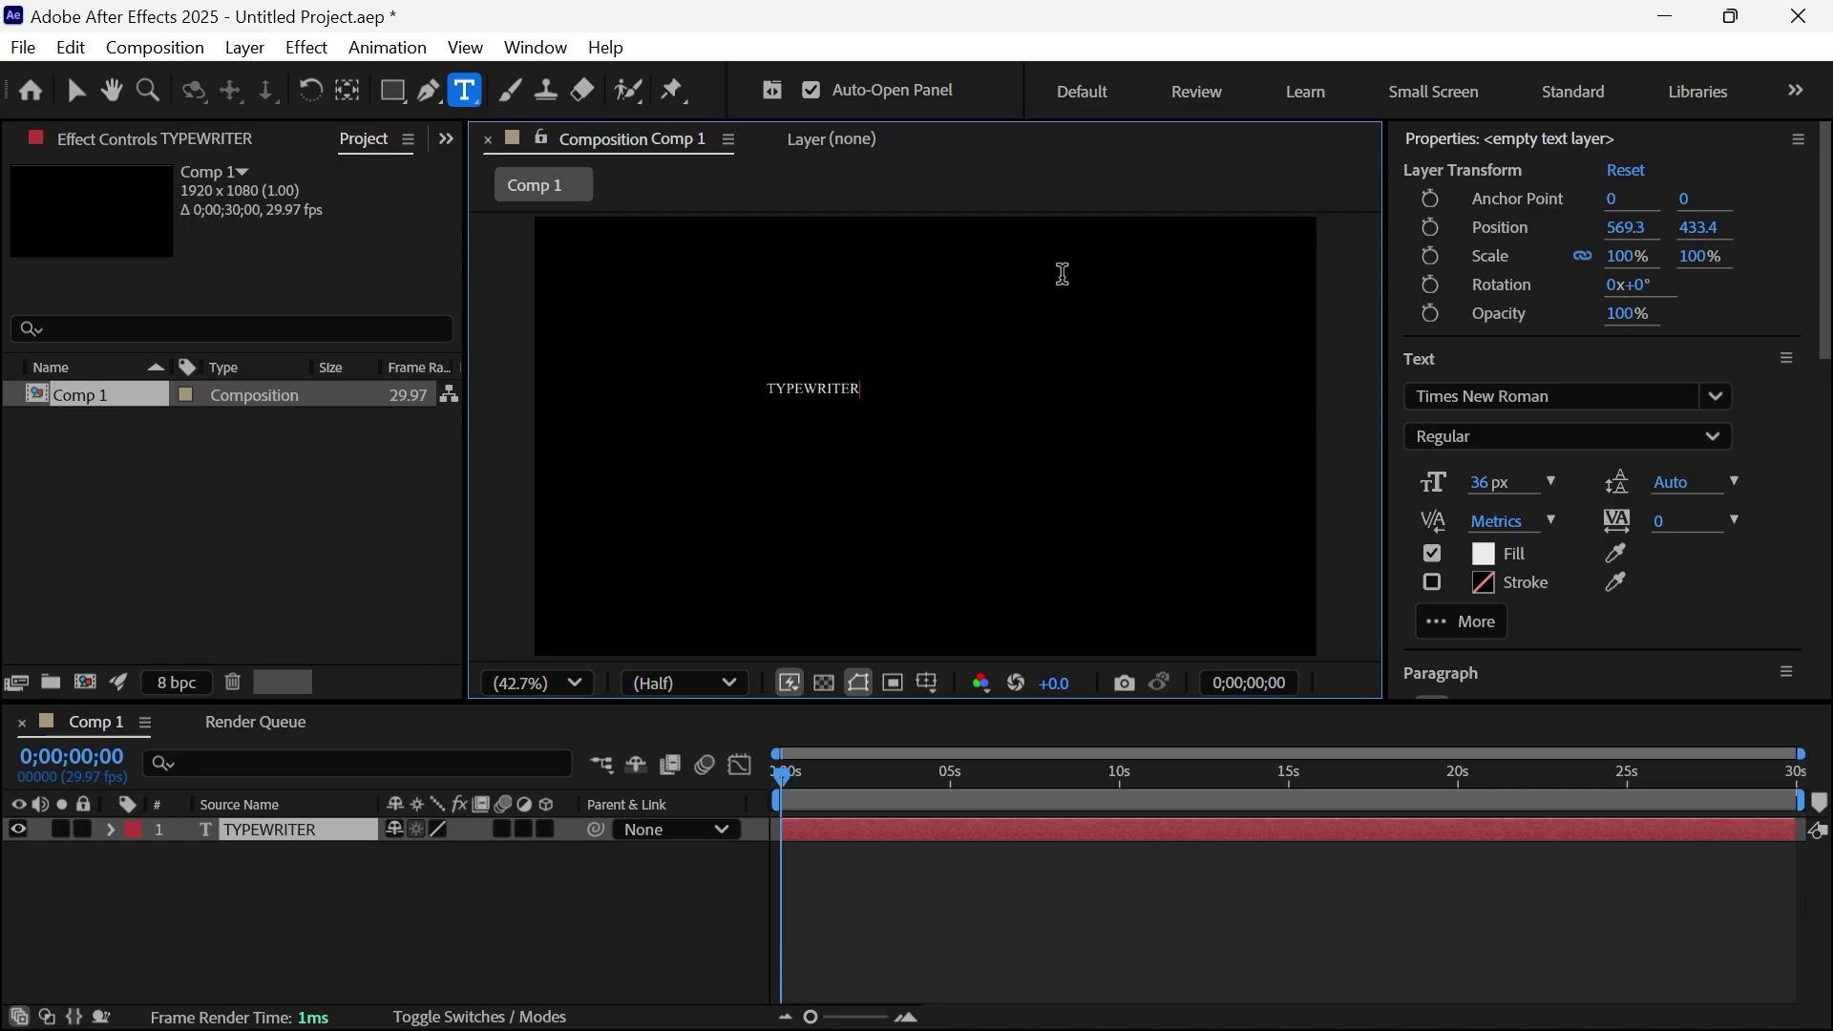
{"action": "double_click", "coordinate": [797, 386]}
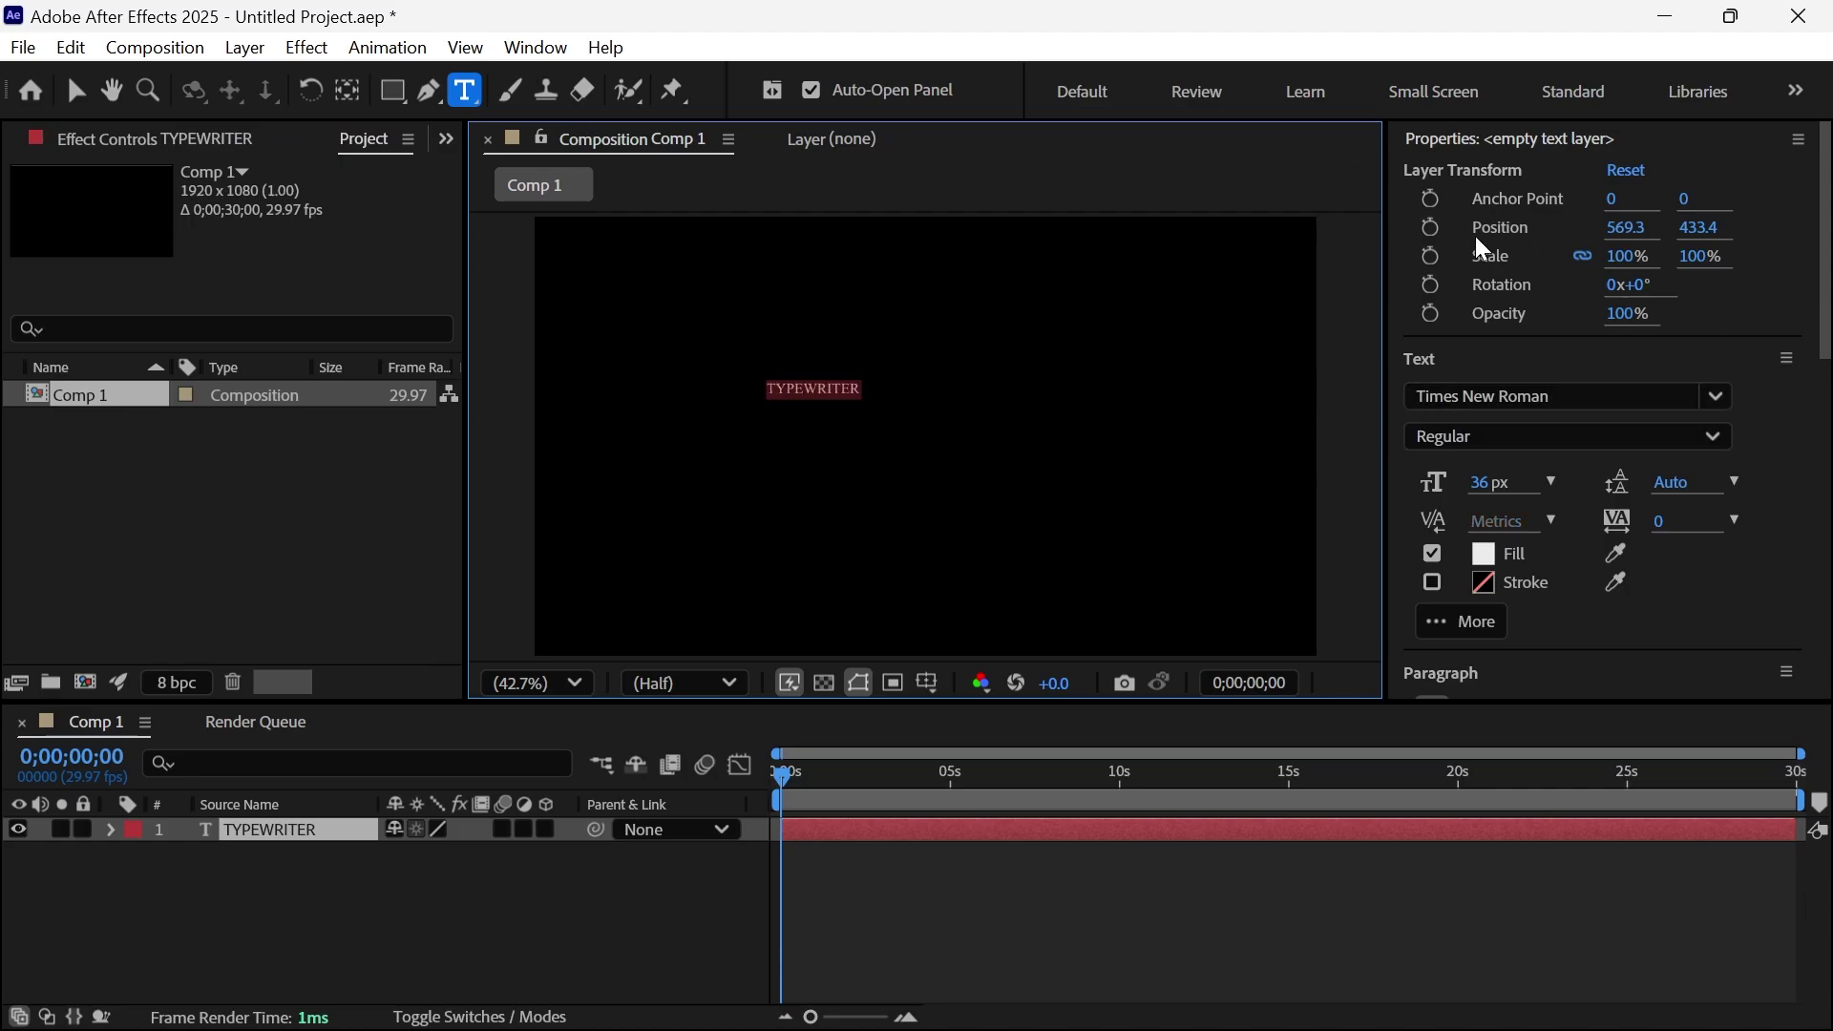
{"action": "left_click", "coordinate": [1551, 482]}
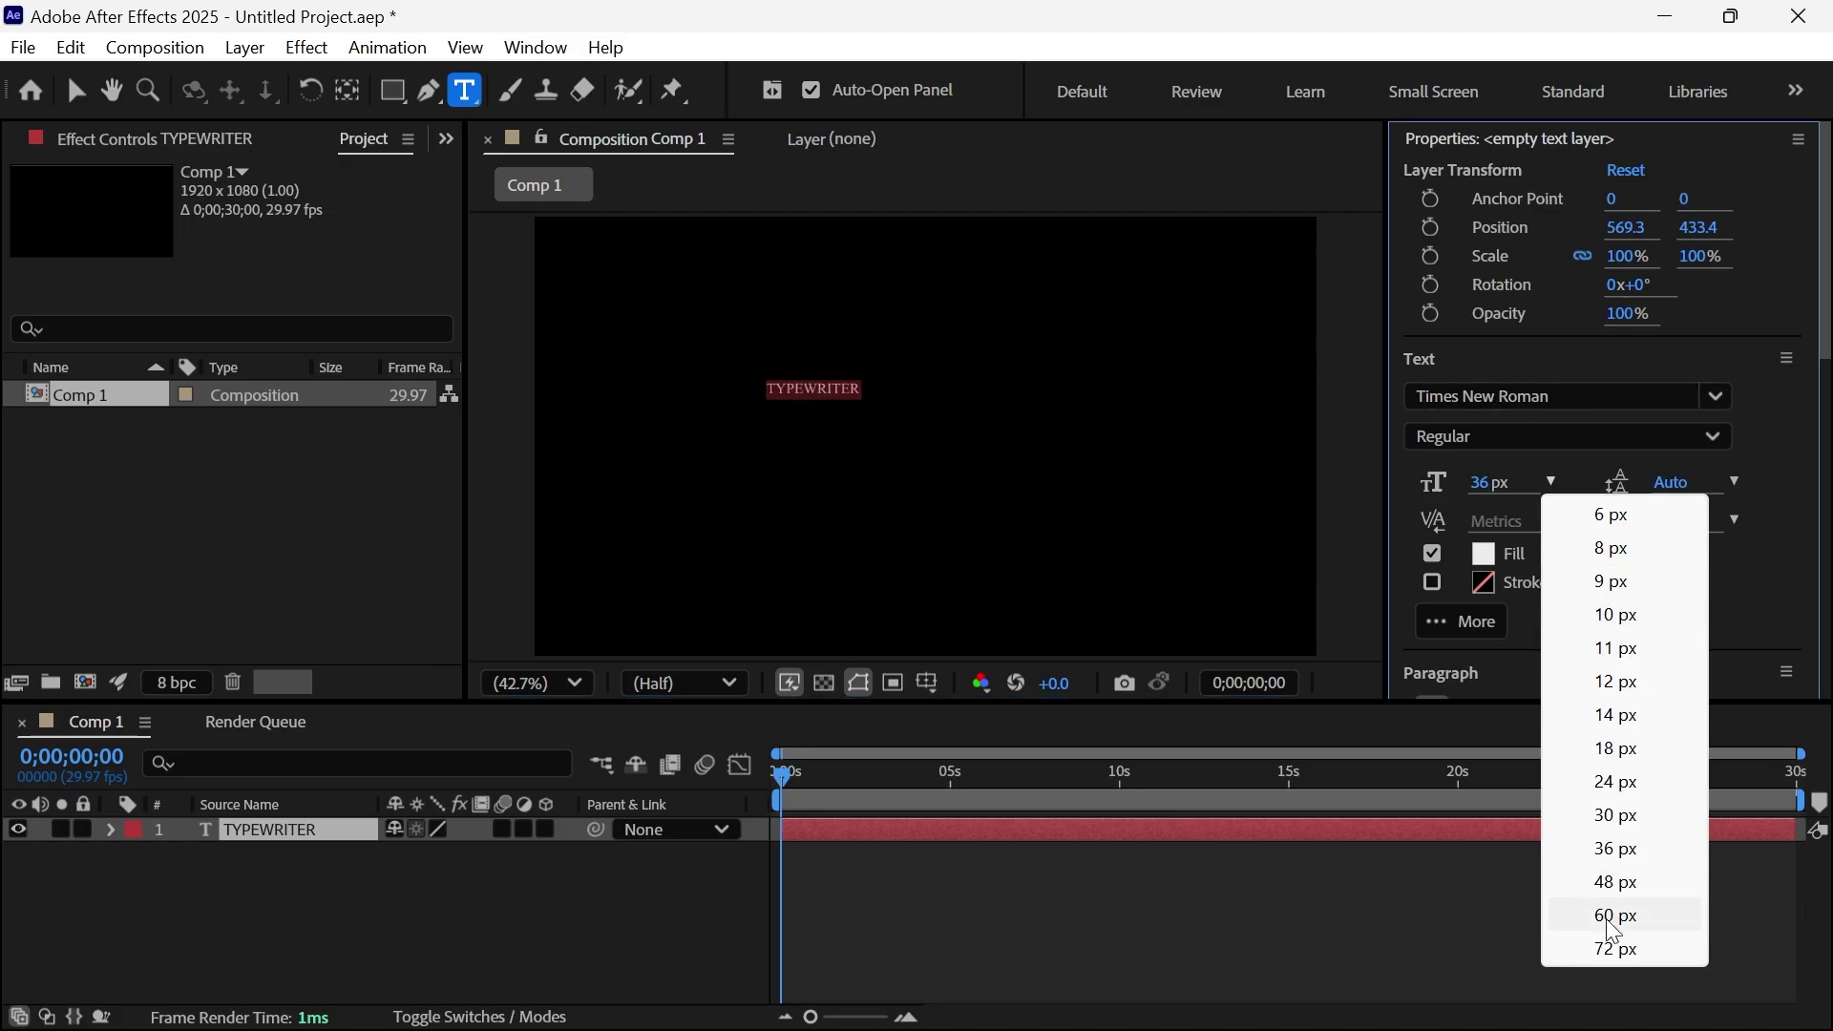
{"action": "left_click", "coordinate": [1618, 948]}
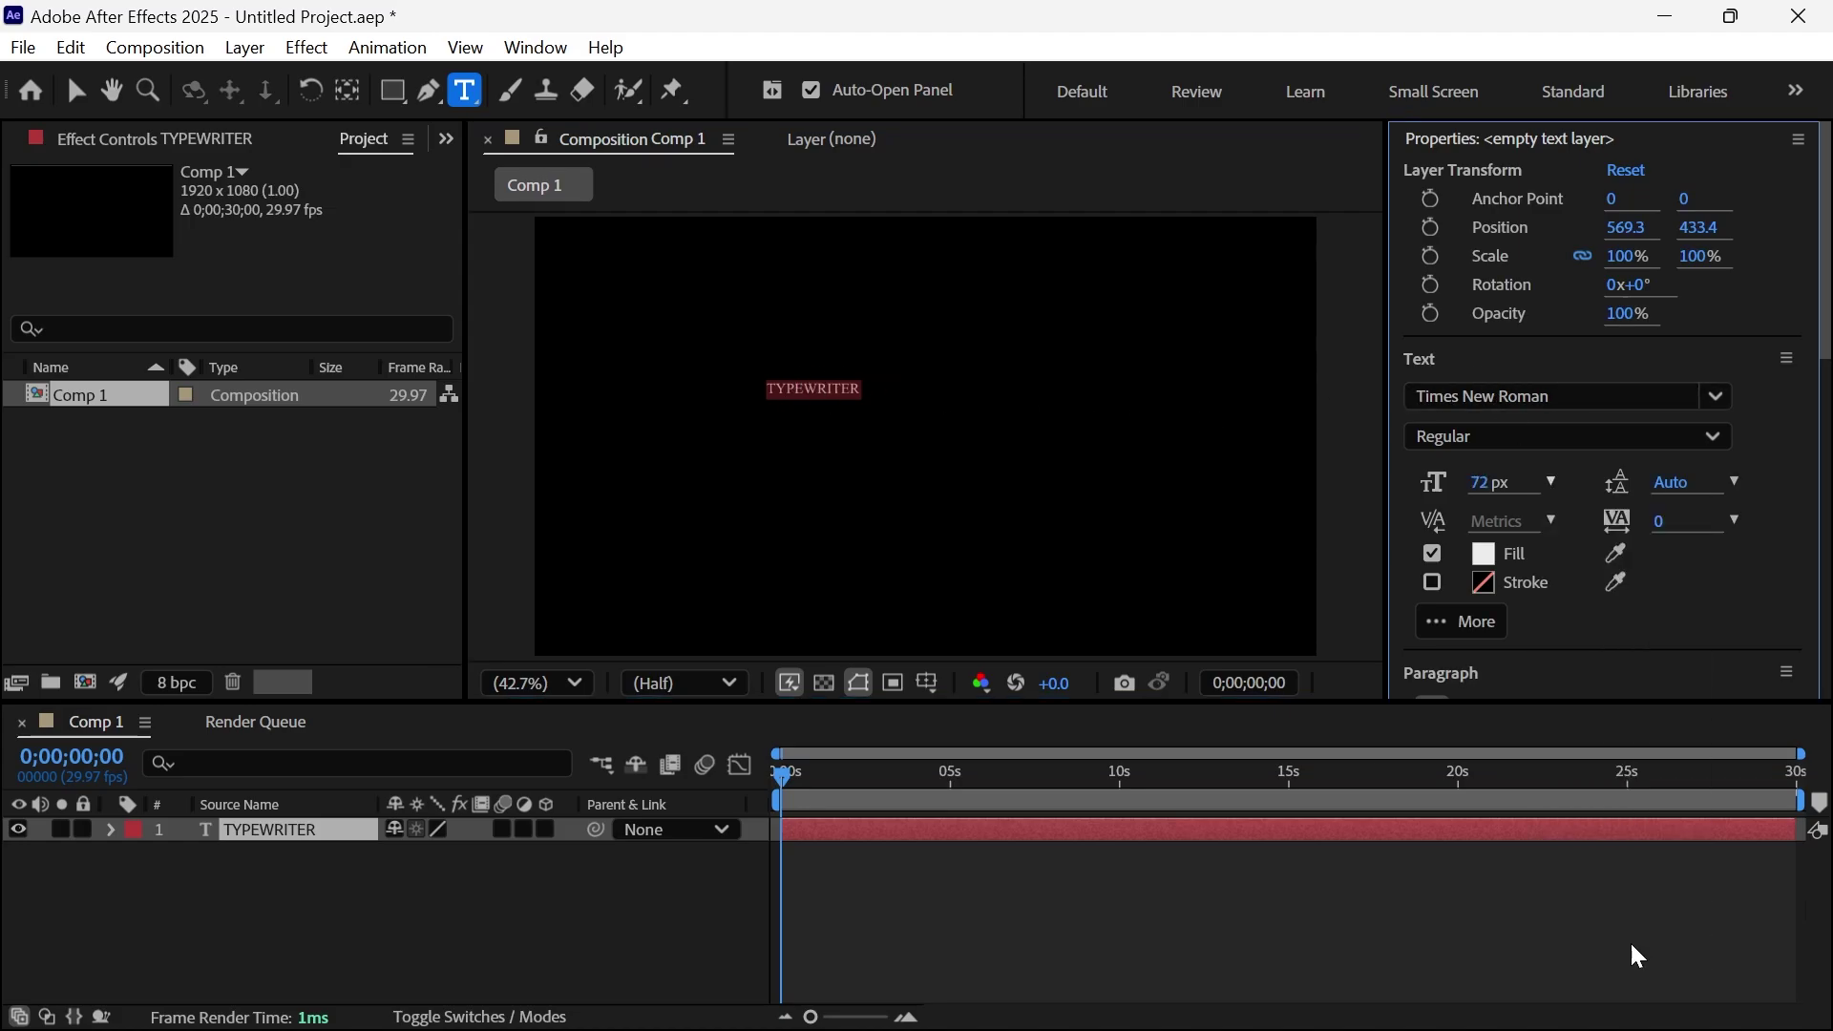
Change the TYPEWRITER font to Verdana and drag the text toward the frame centre.
{"action": "left_click", "coordinate": [1715, 395]}
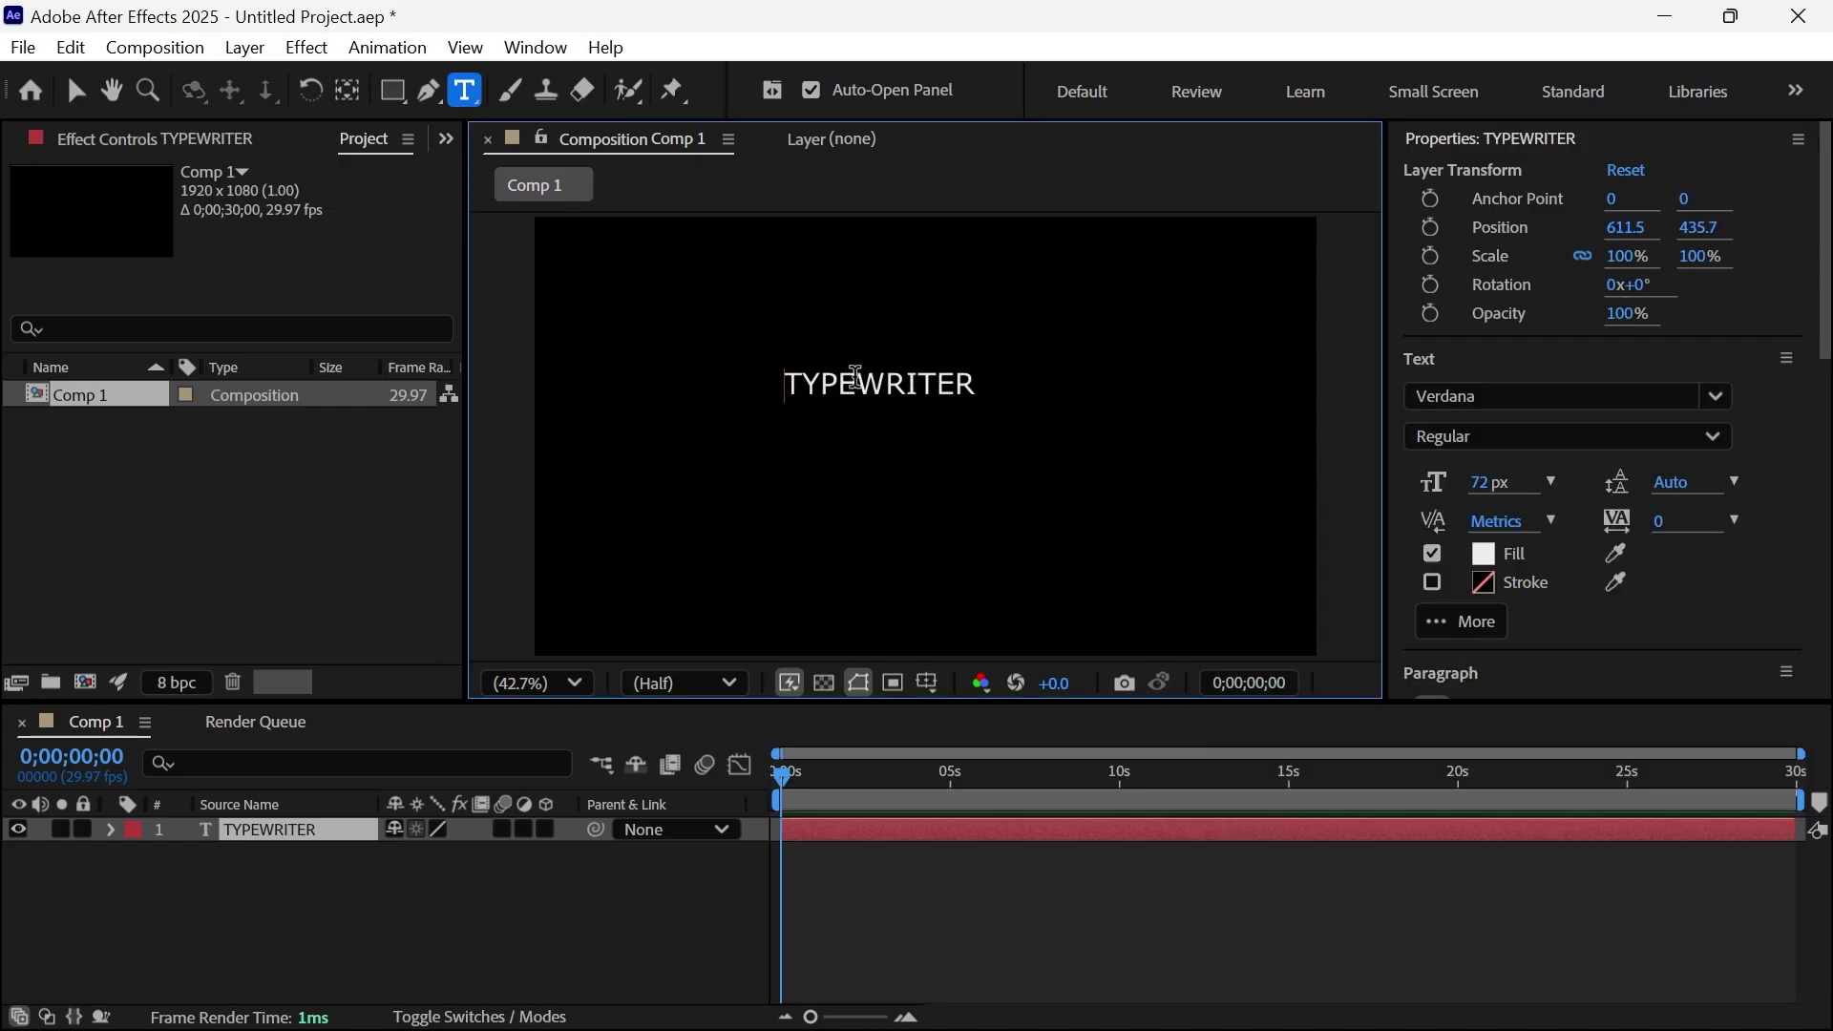
{"action": "left_click", "coordinate": [1346, 966]}
{"action": "double_click", "coordinate": [845, 377]}
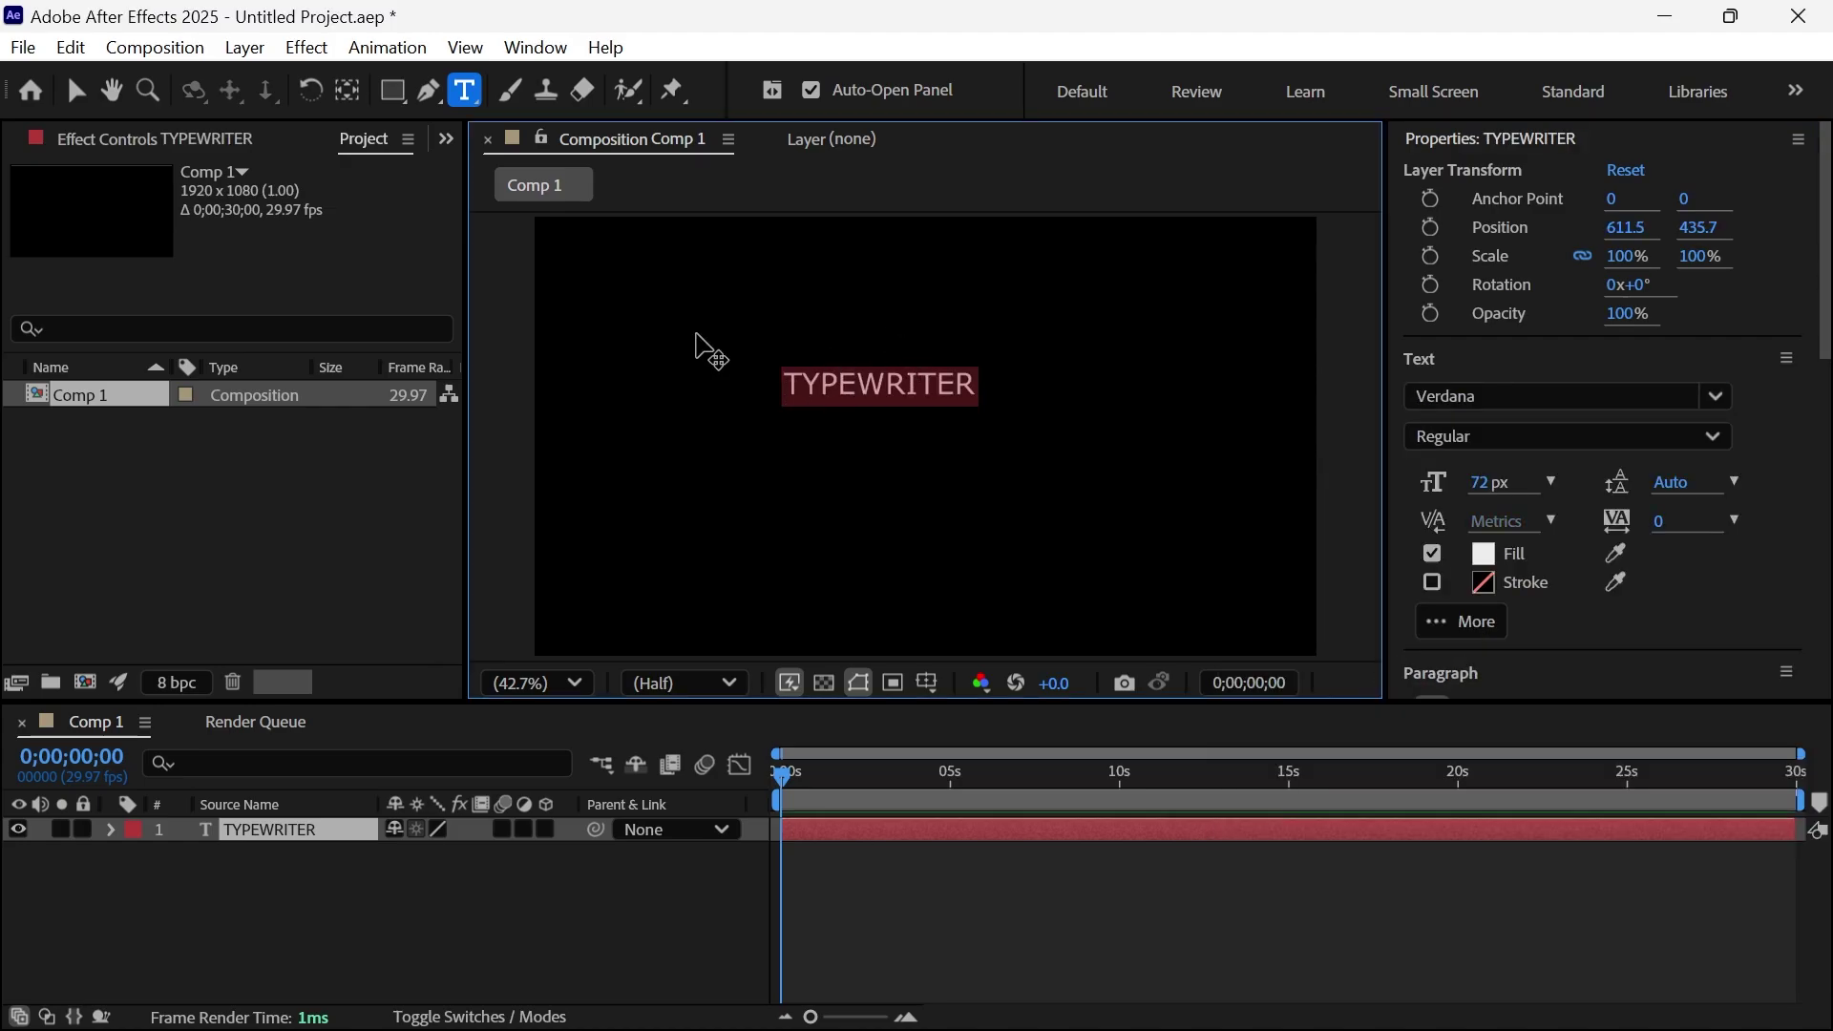
{"action": "mouse_move", "coordinate": [695, 349]}
{"action": "left_mouse_down"}
{"action": "mouse_move", "coordinate": [750, 411]}
{"action": "mouse_move", "coordinate": [736, 384]}
{"action": "left_mouse_up"}
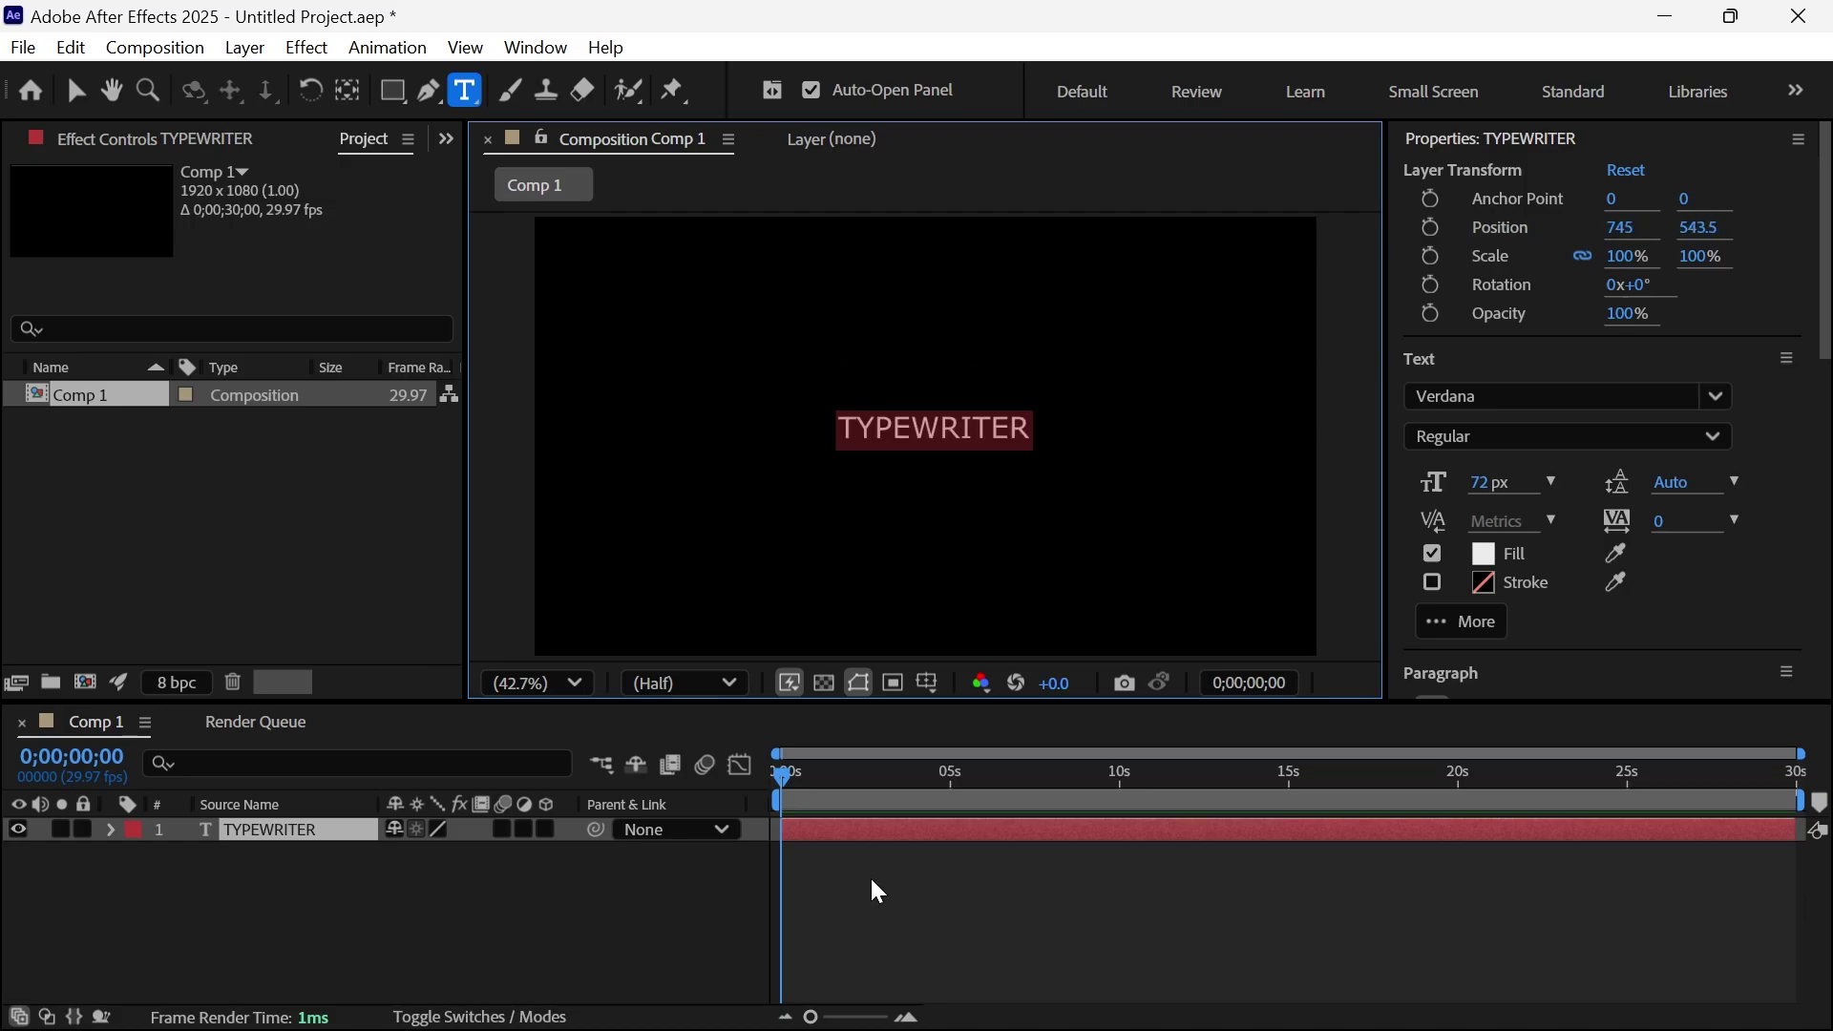
Expand the TYPEWRITER layer and add a Character Offset text animator.
{"action": "left_click", "coordinate": [823, 873]}
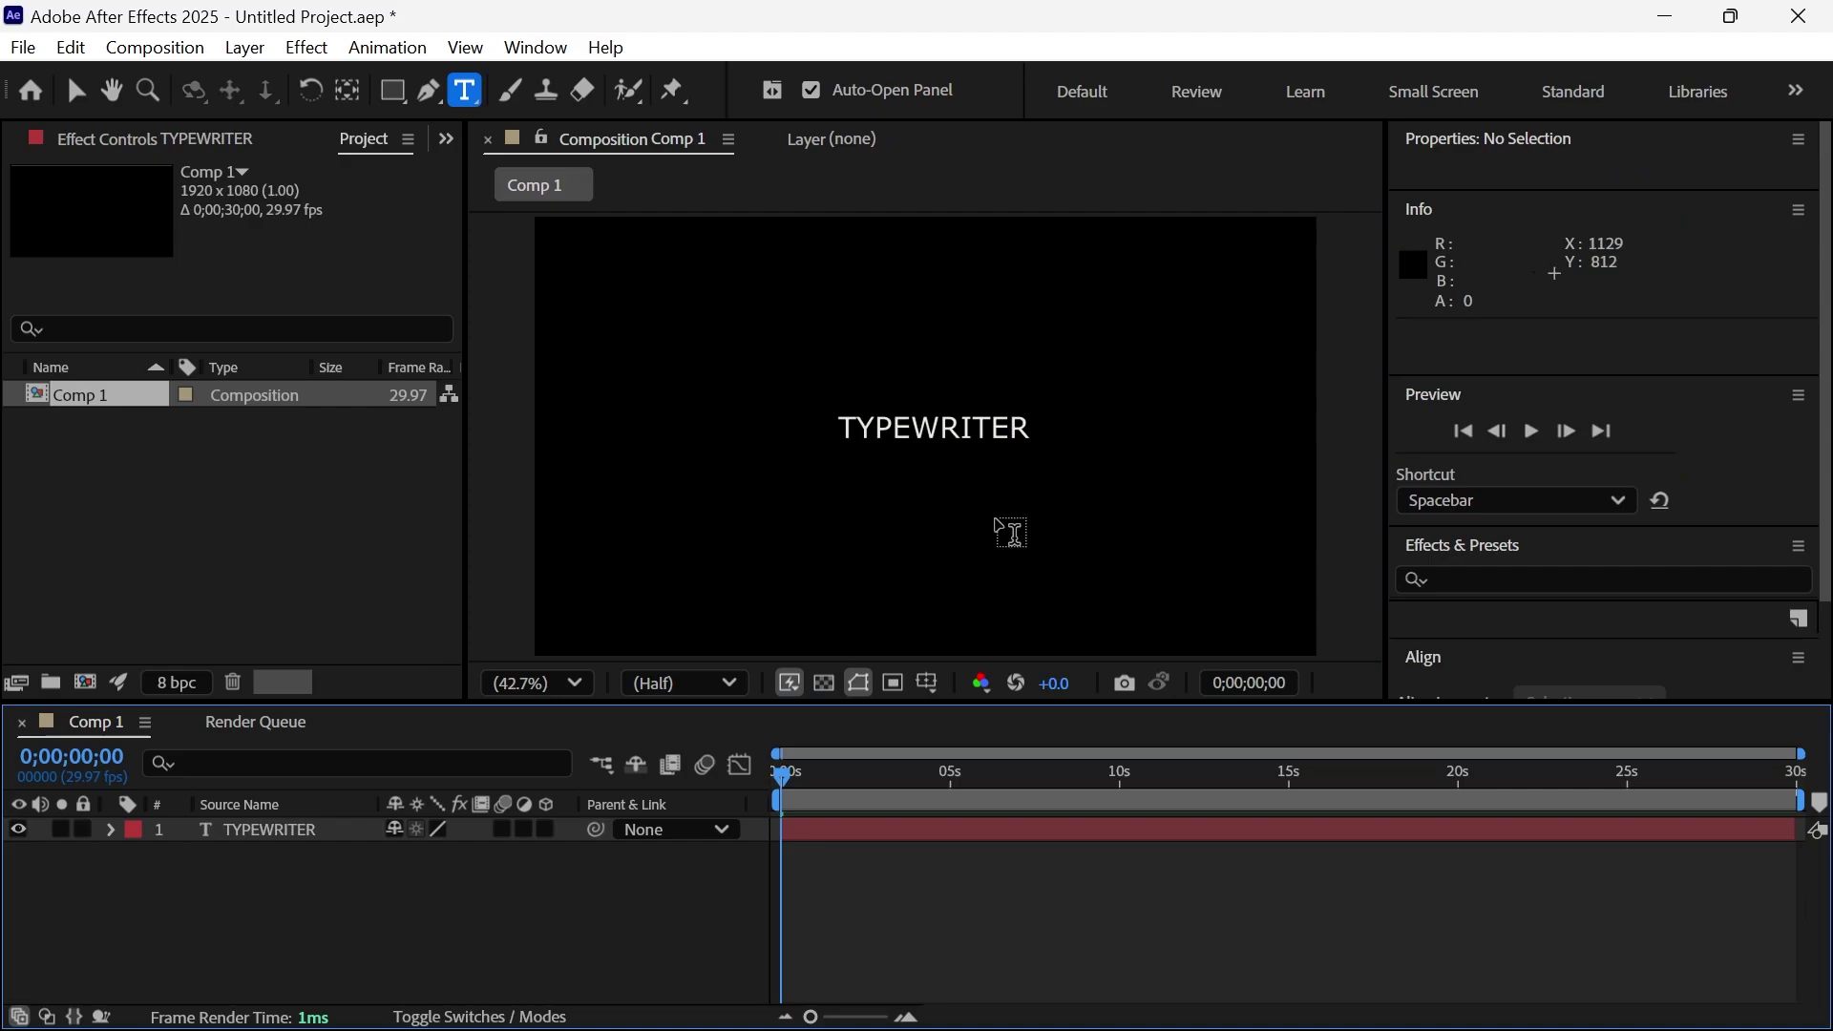
{"action": "left_click", "coordinate": [113, 830]}
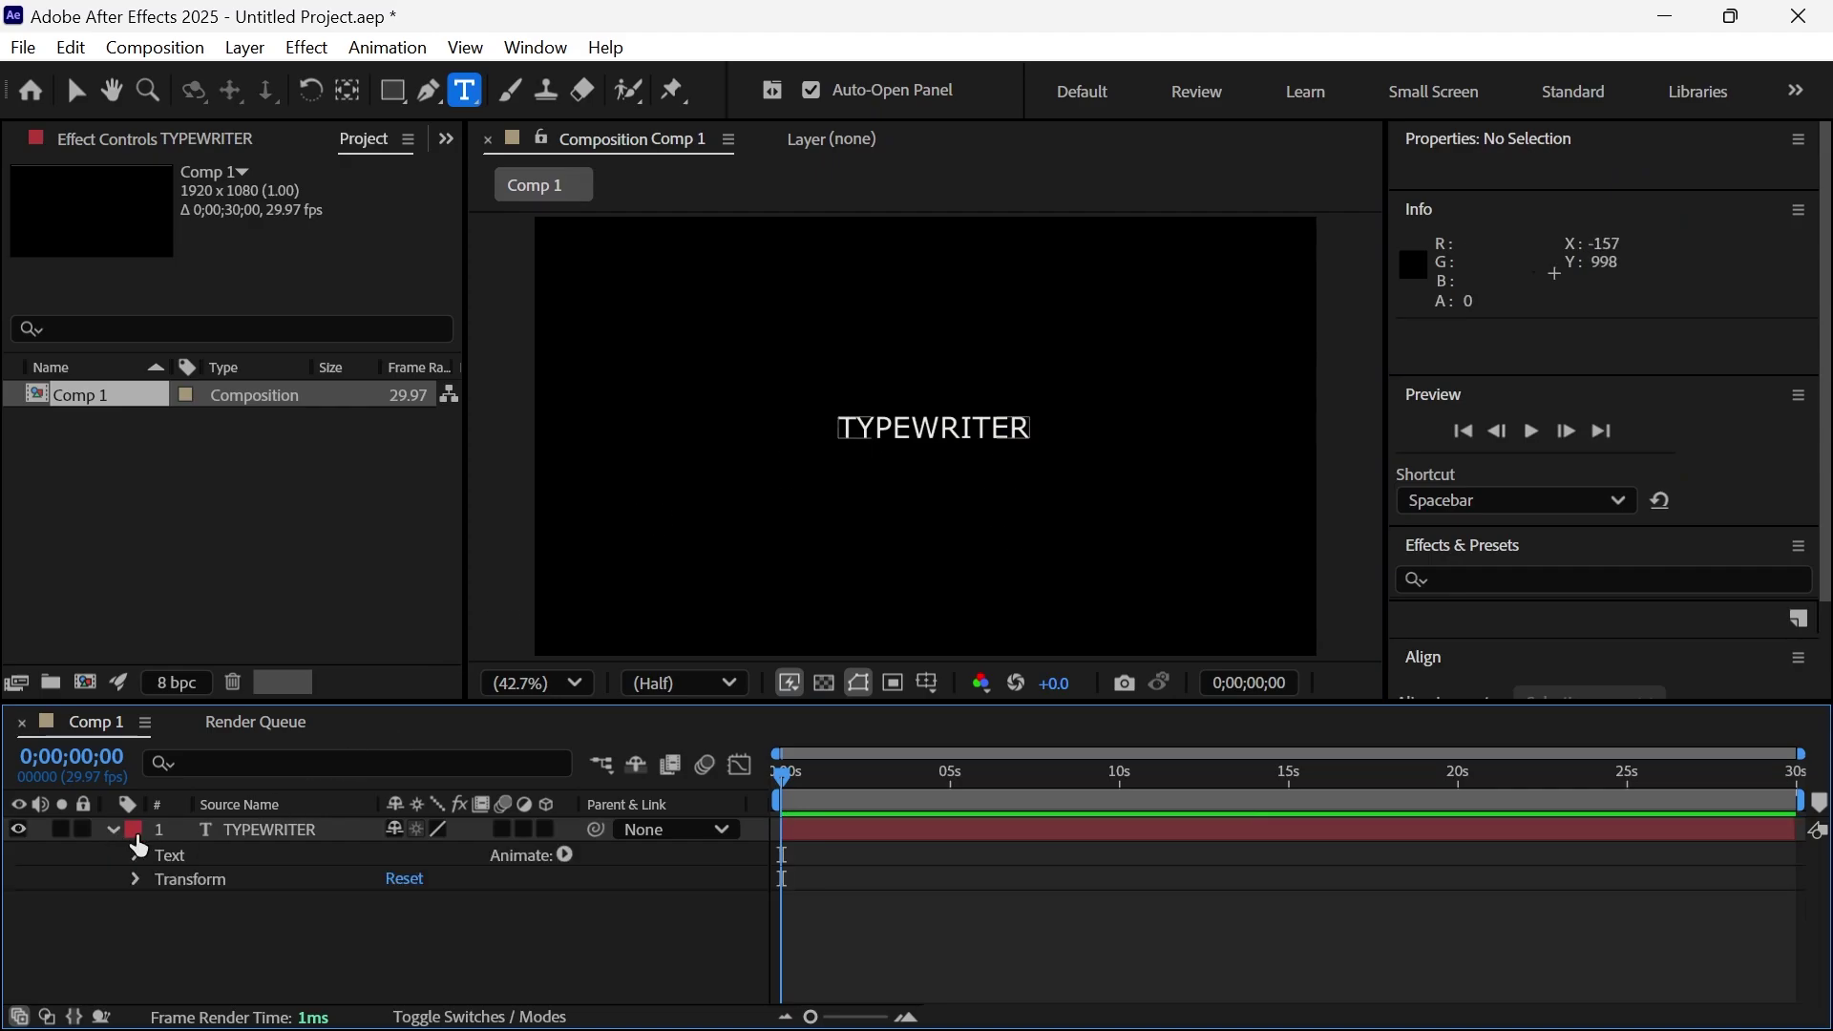
{"action": "left_click", "coordinate": [566, 856]}
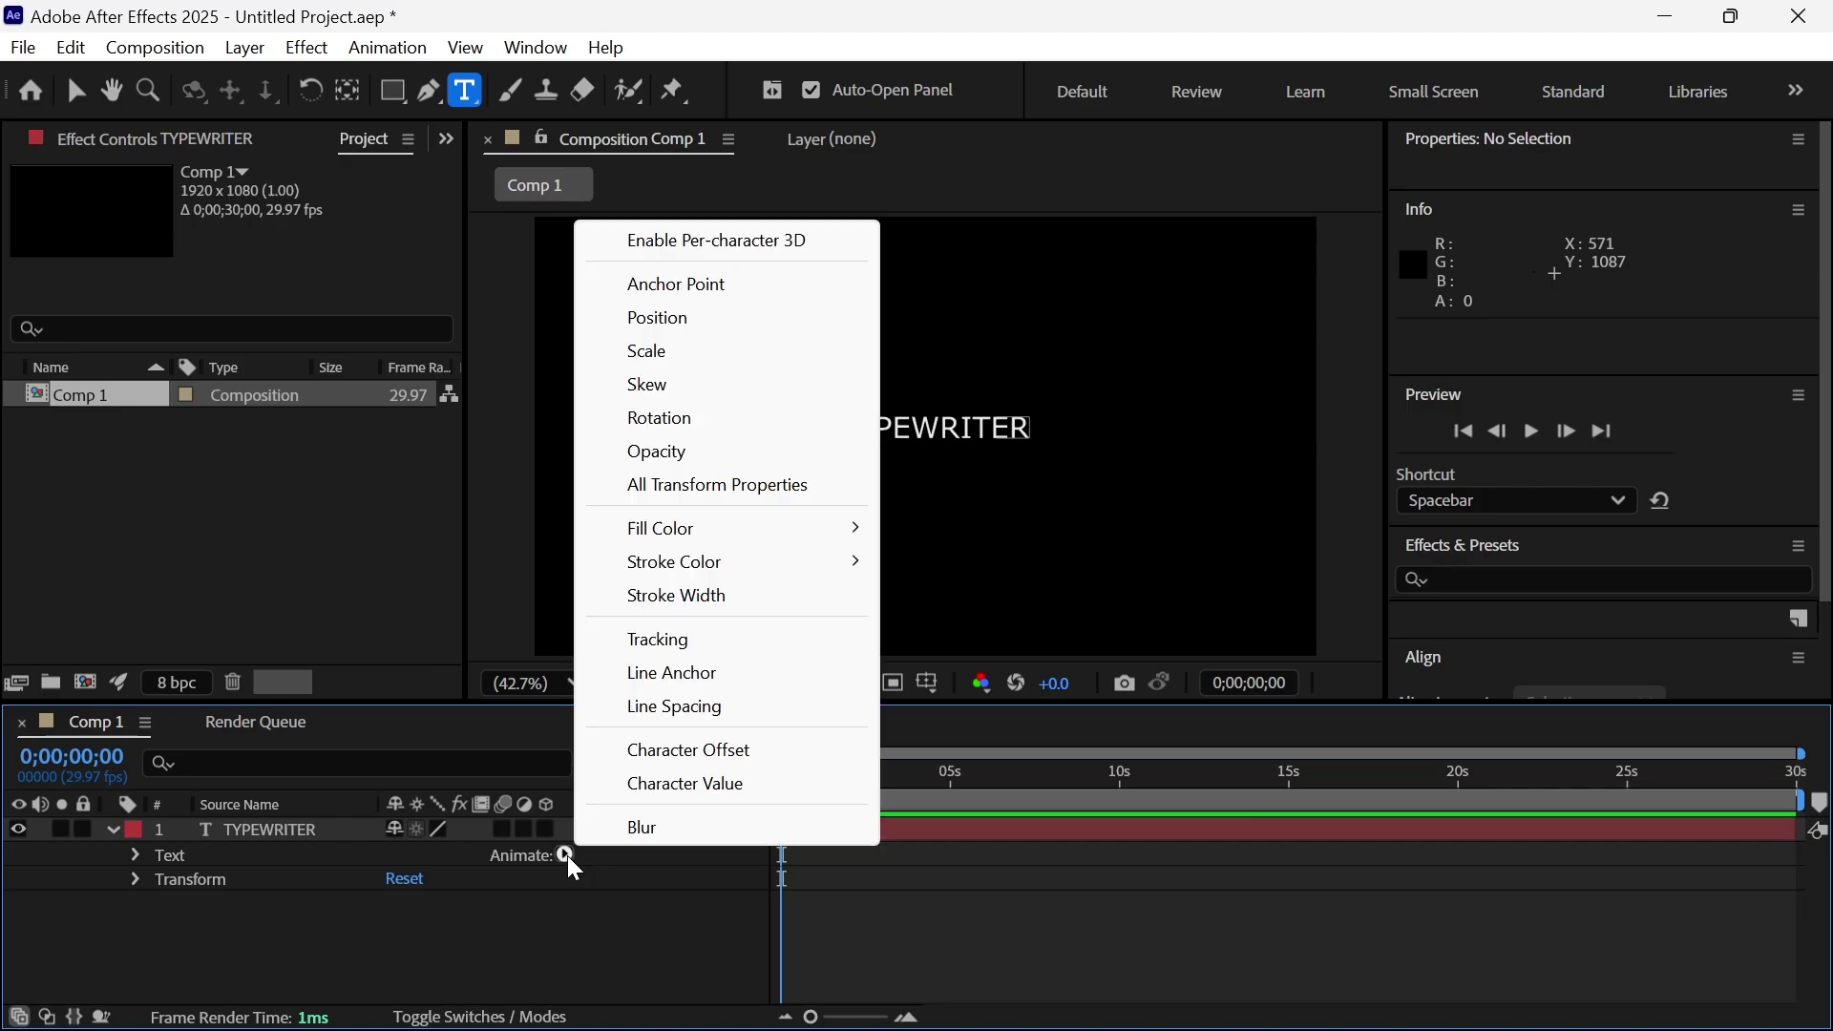
{"action": "left_click", "coordinate": [732, 750]}
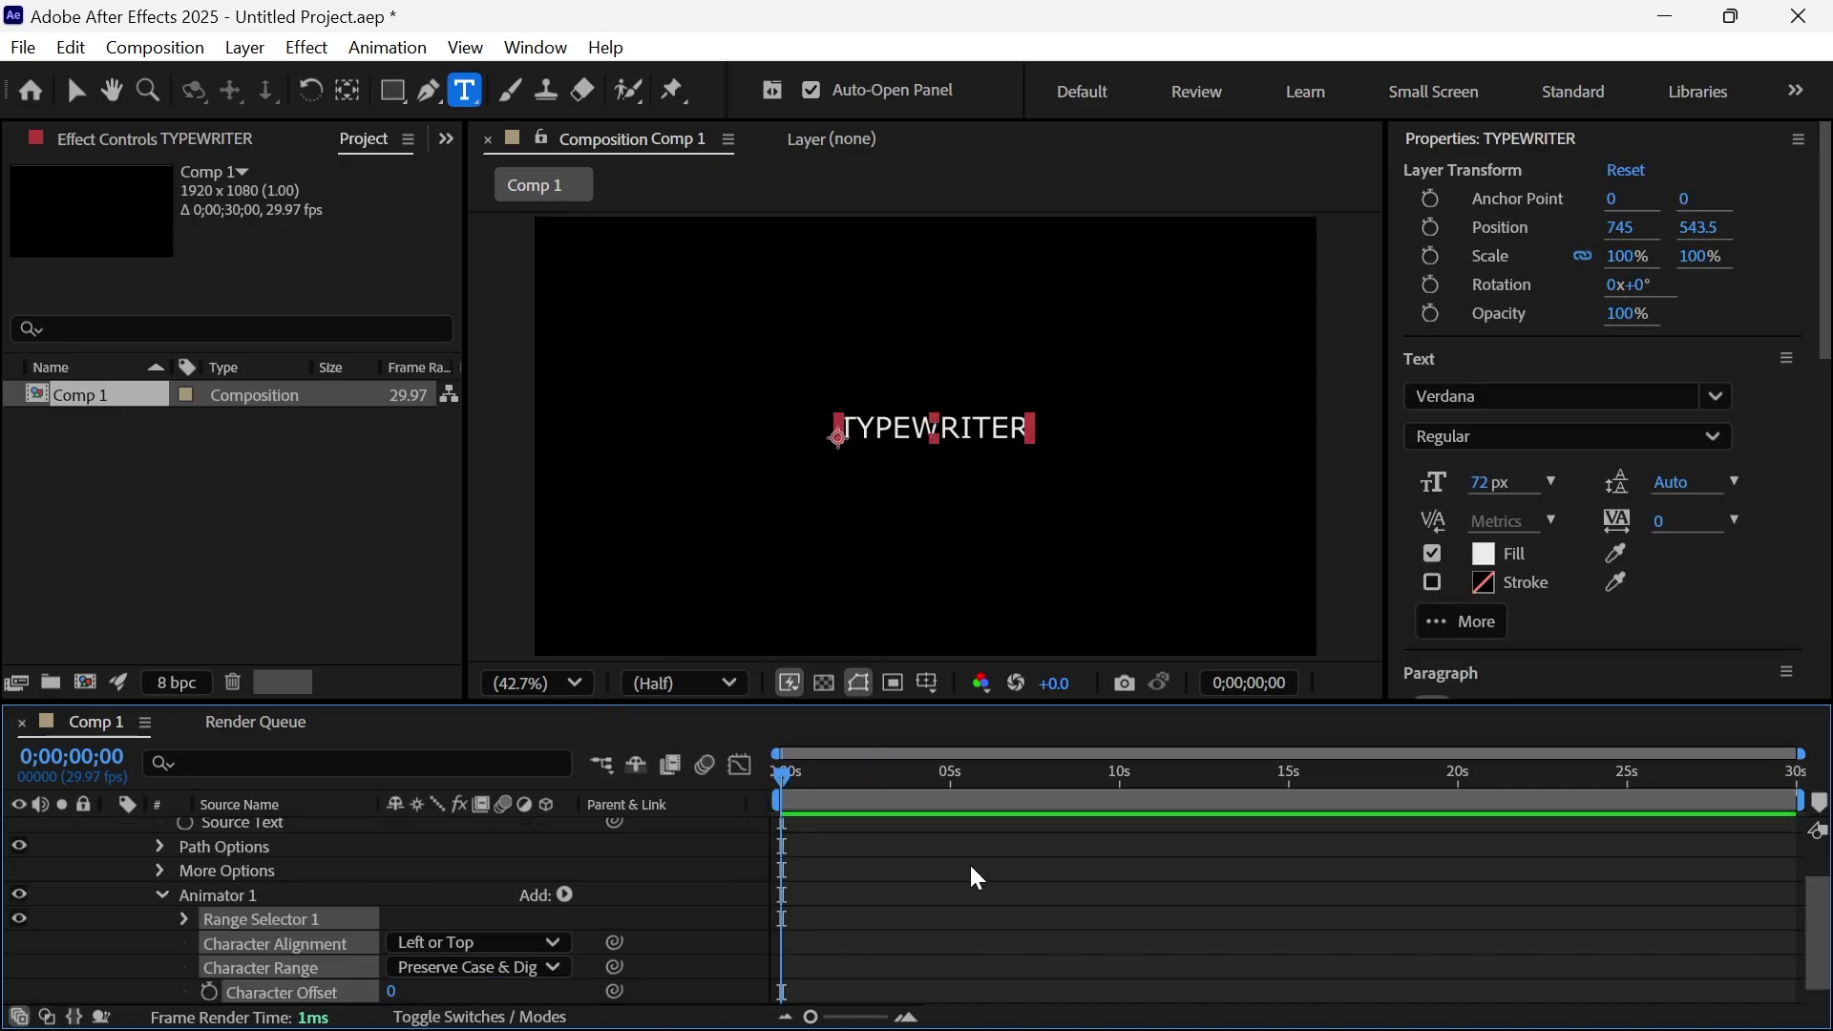
Add Opacity to Animator 1 and set it to 0%.
{"action": "left_click", "coordinate": [562, 894]}
{"action": "mouse_move", "coordinate": [638, 905]}
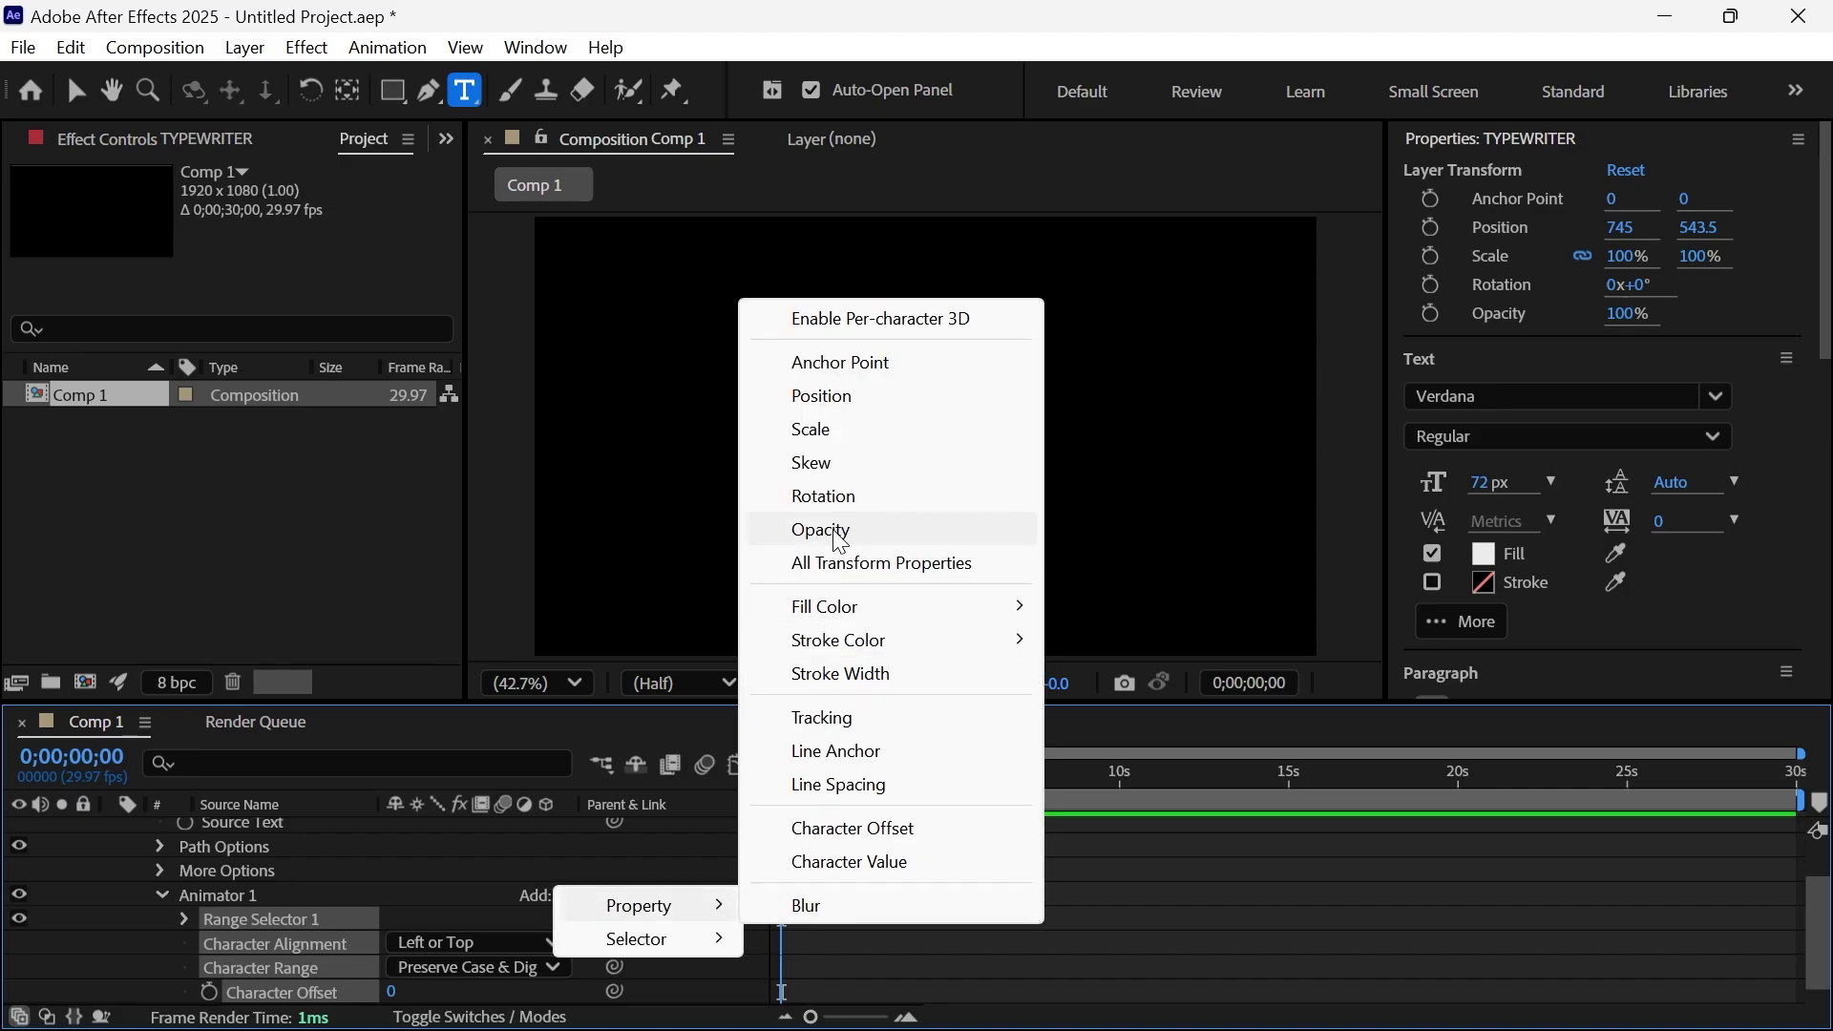
{"action": "left_click", "coordinate": [835, 530]}
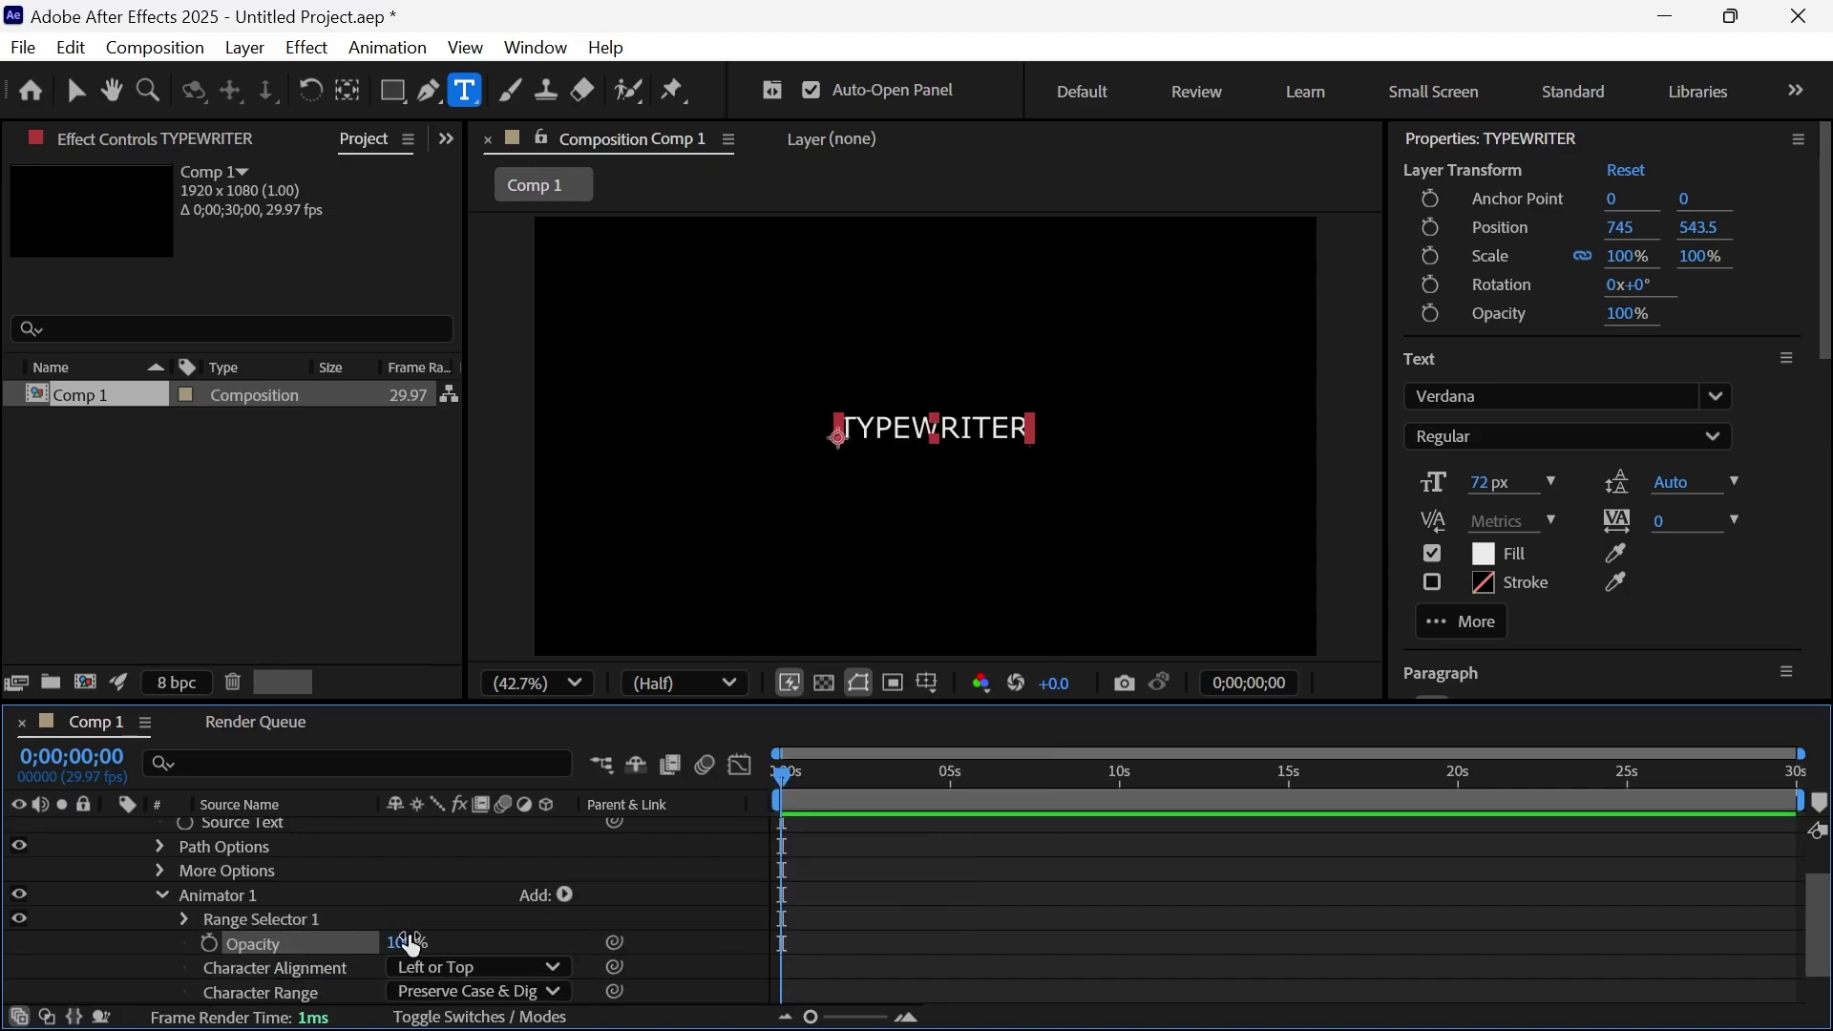
{"action": "left_click_drag", "start_coordinate": [409, 943], "coordinate": [230, 946]}
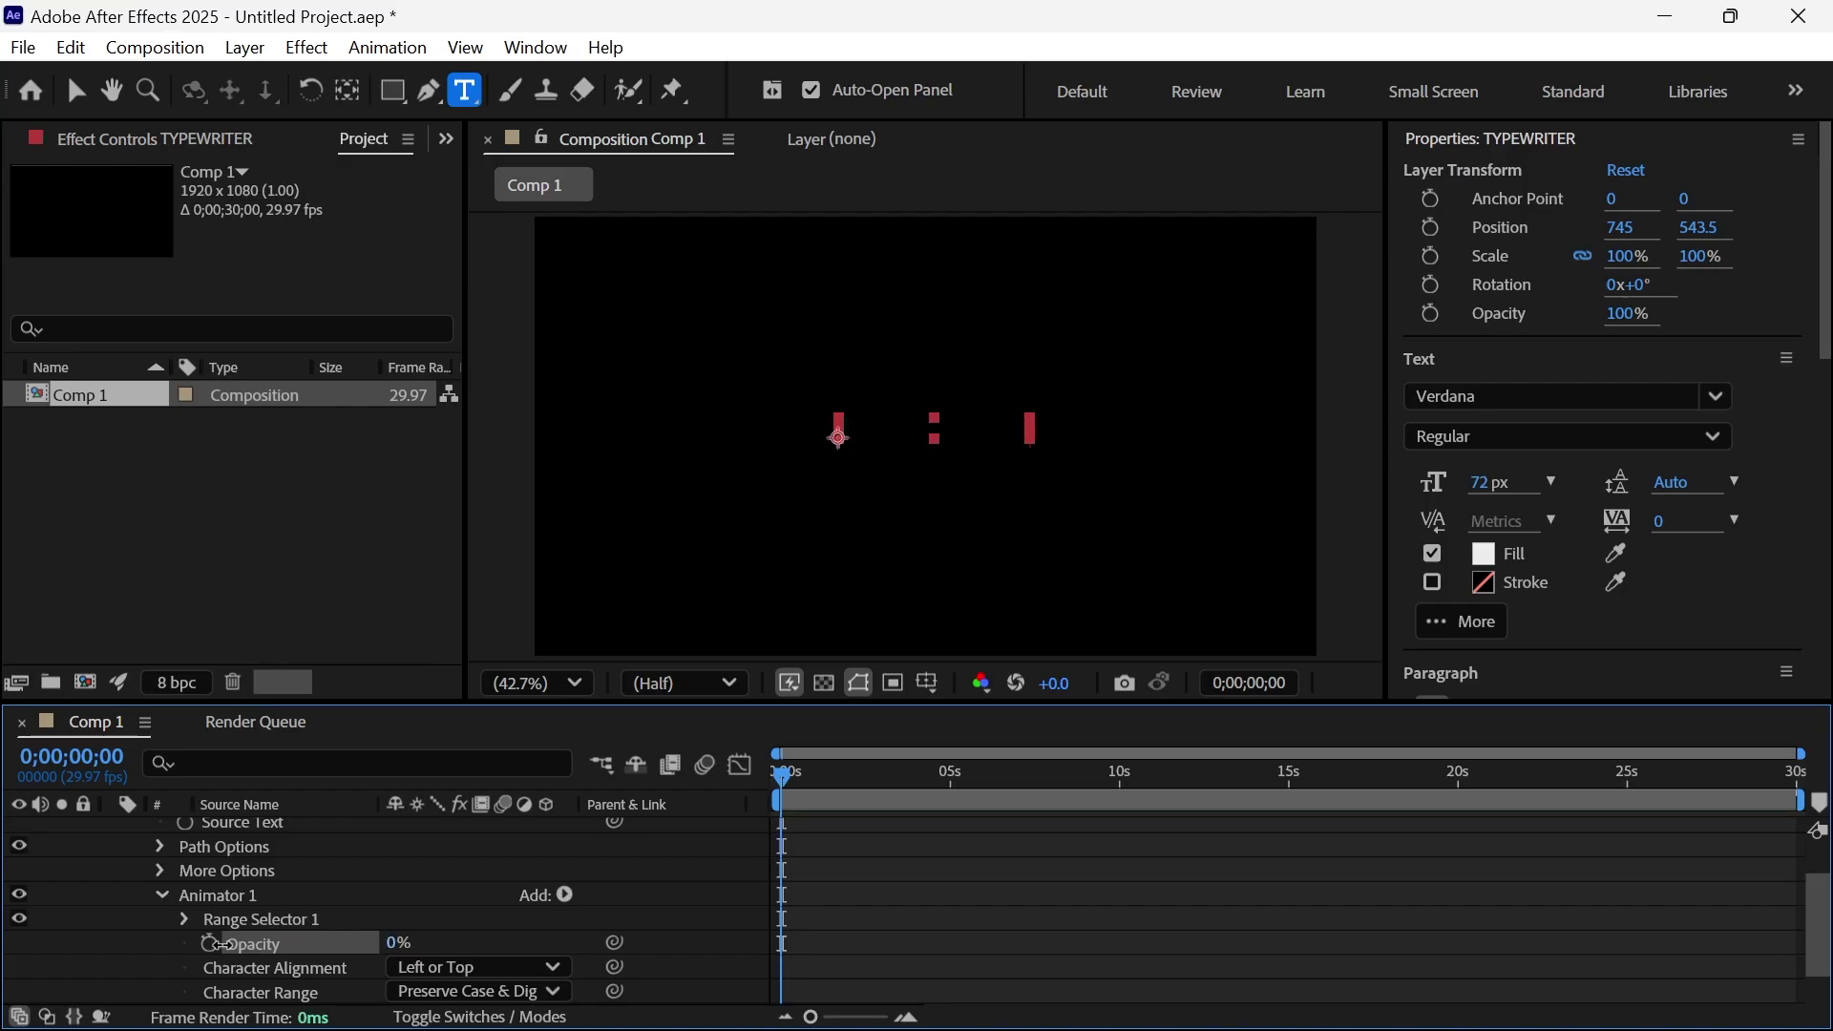
Keyframe Range Selector 1 Start at 0% at the start and 100% at the comp end, with Smoothness 0%.
{"action": "left_click", "coordinate": [185, 918]}
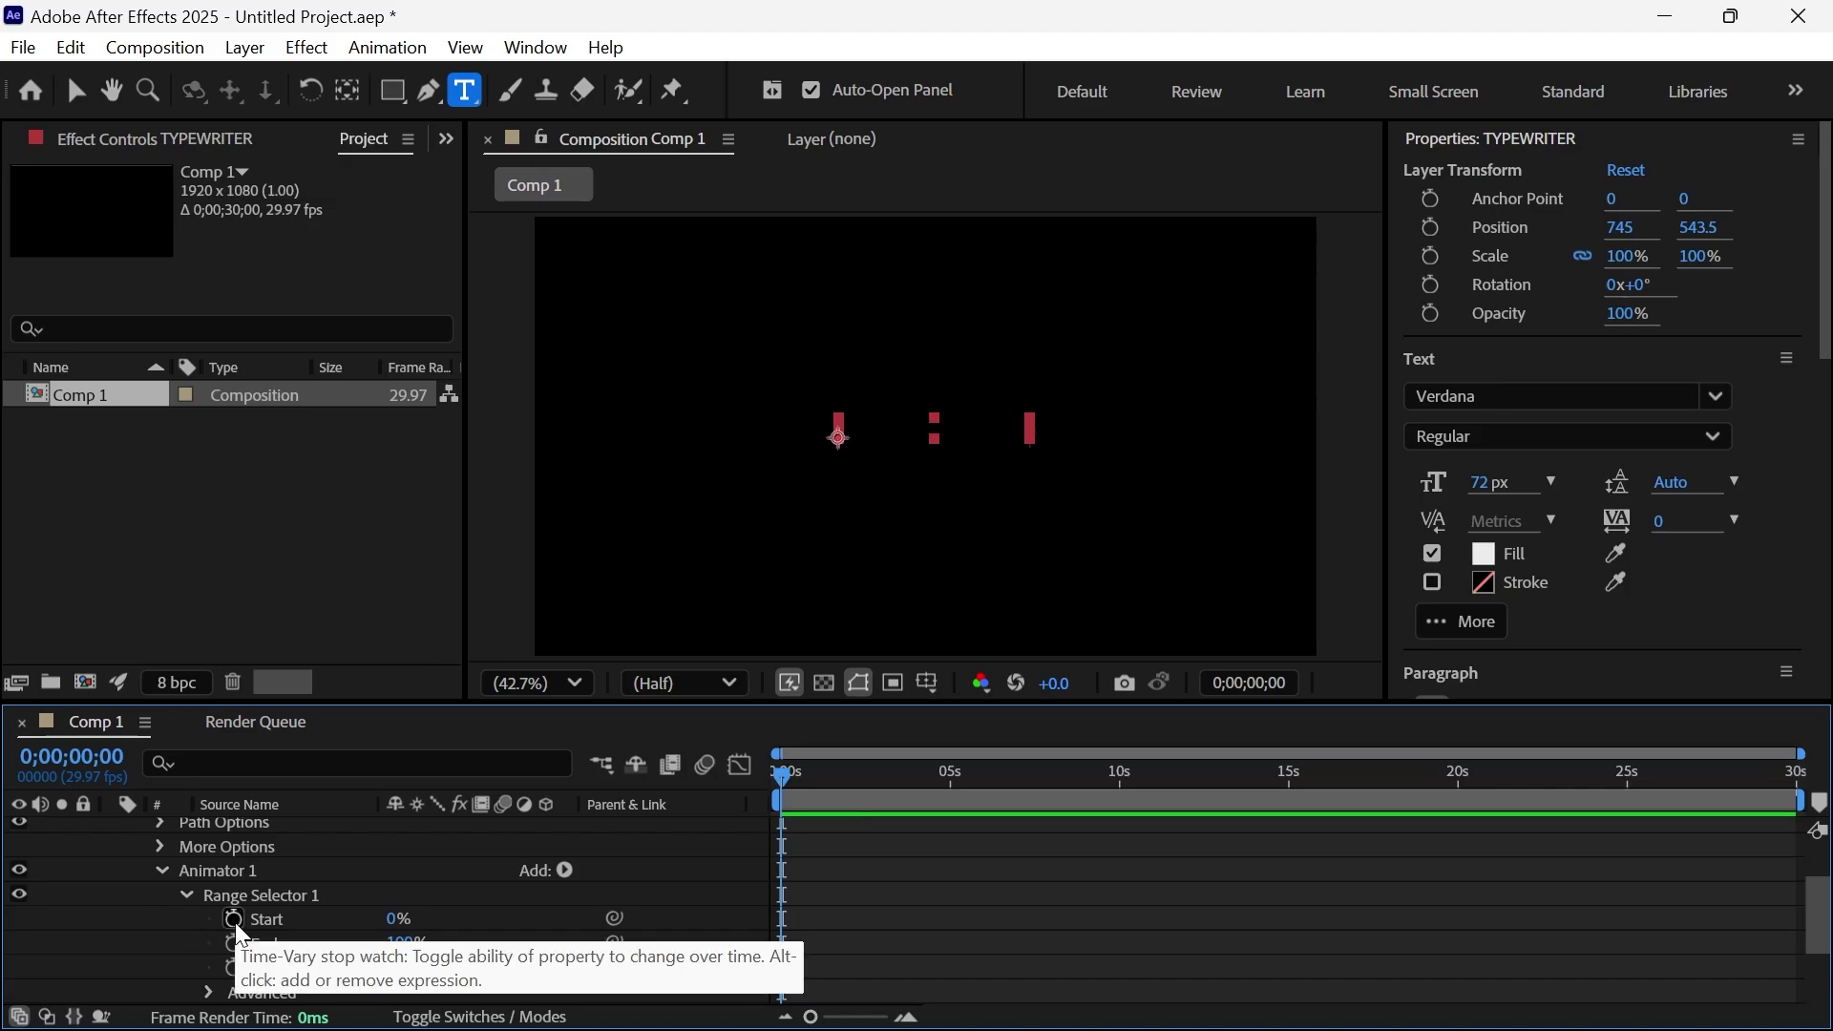
{"action": "left_click", "coordinate": [236, 921]}
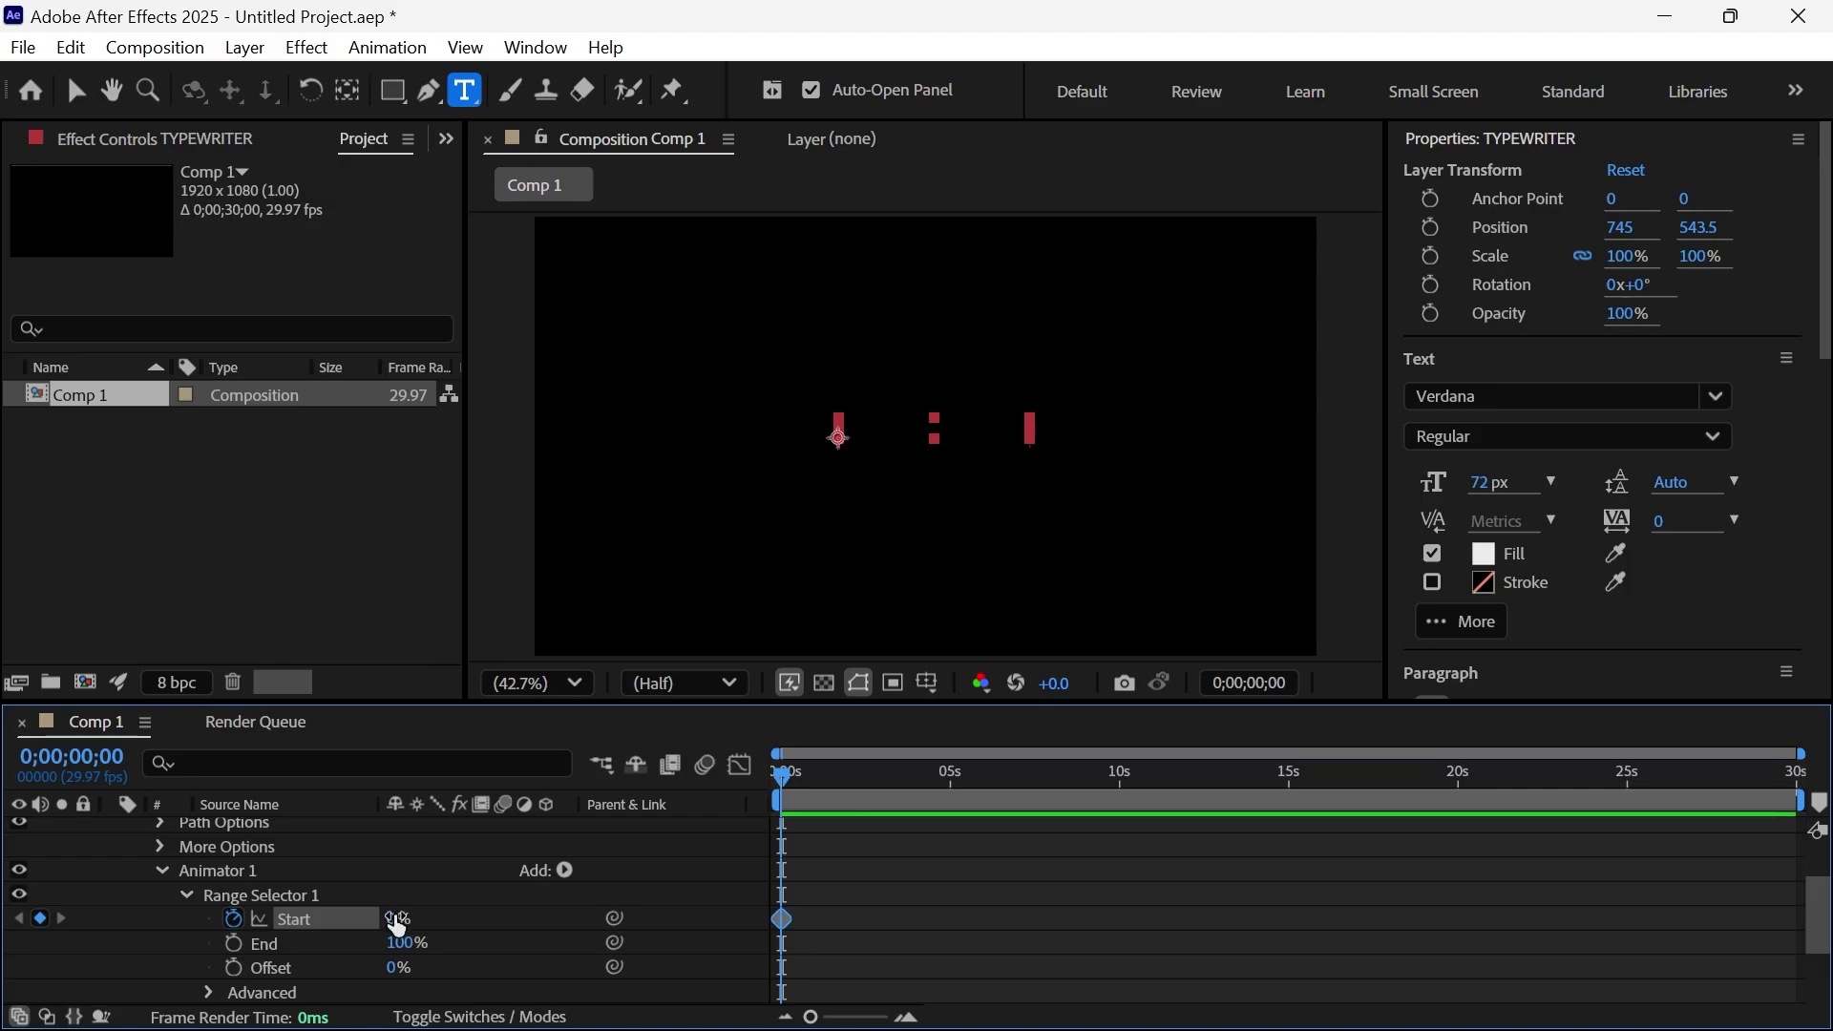
{"action": "mouse_move", "coordinate": [787, 768]}
{"action": "left_mouse_down"}
{"action": "mouse_move", "coordinate": [1242, 744]}
{"action": "mouse_move", "coordinate": [1795, 775]}
{"action": "left_mouse_up"}
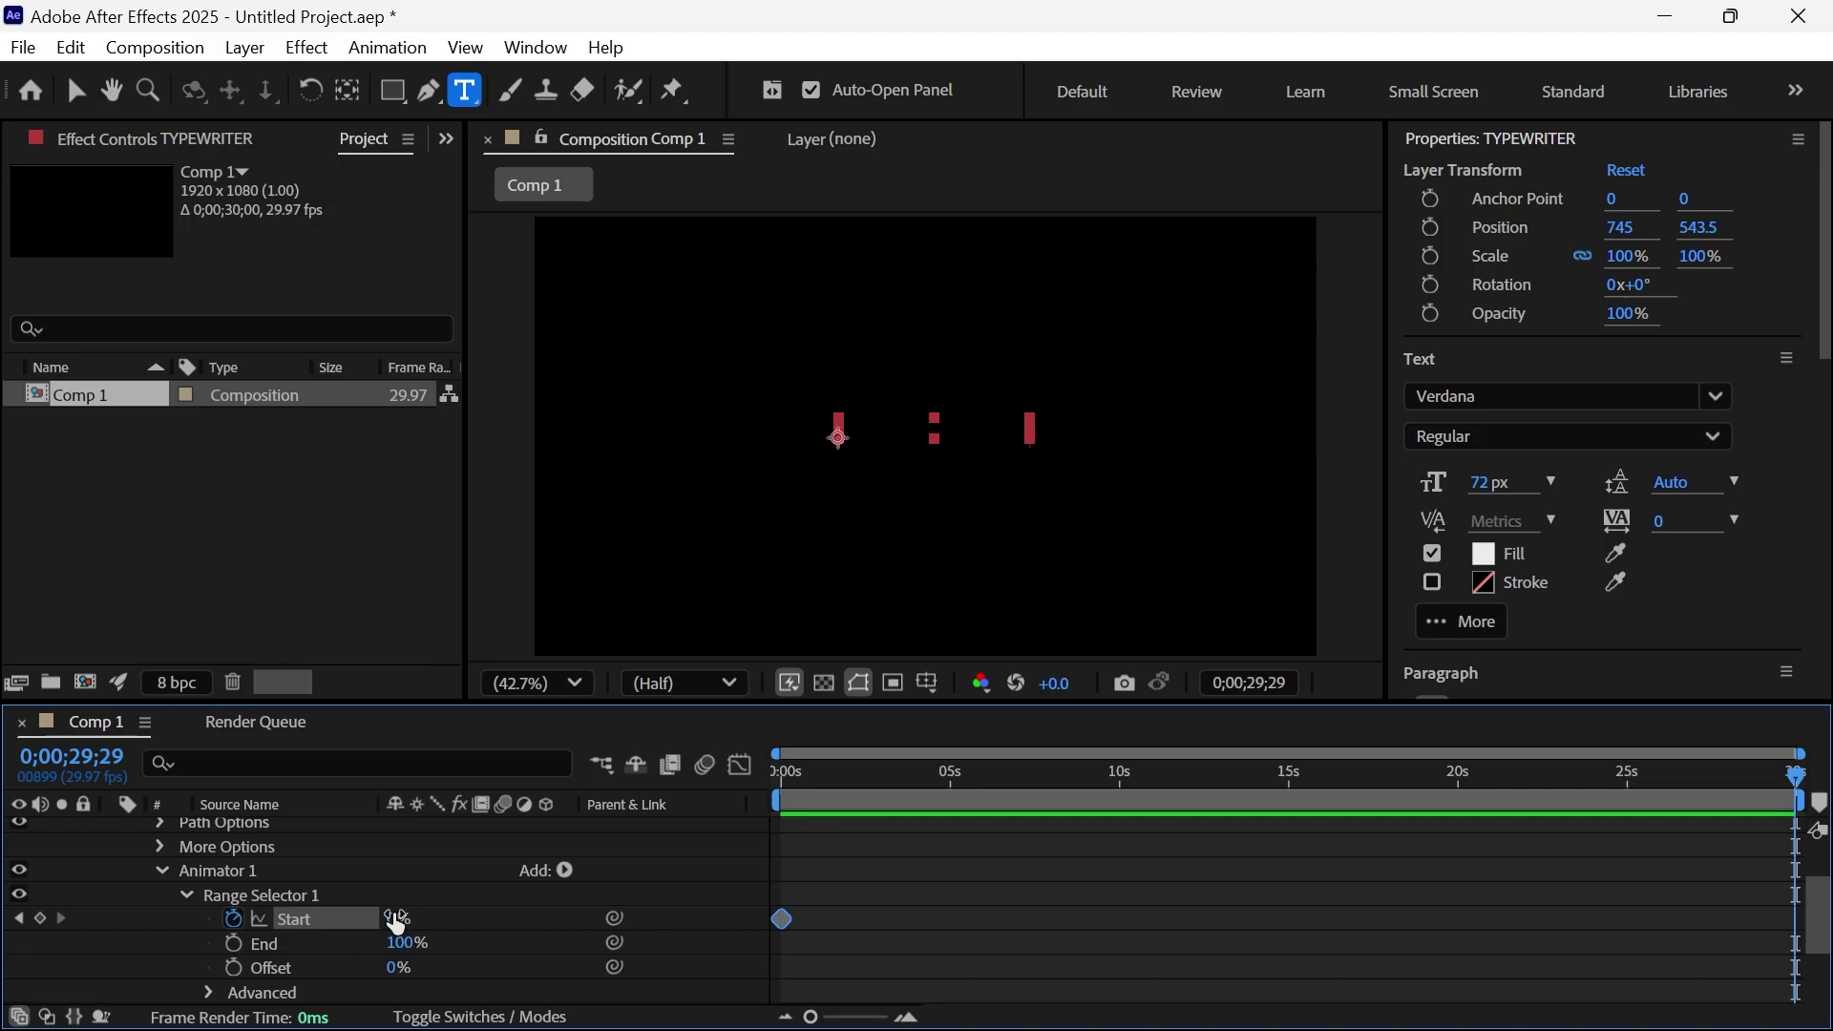
{"action": "left_click_drag", "start_coordinate": [396, 923], "coordinate": [732, 905]}
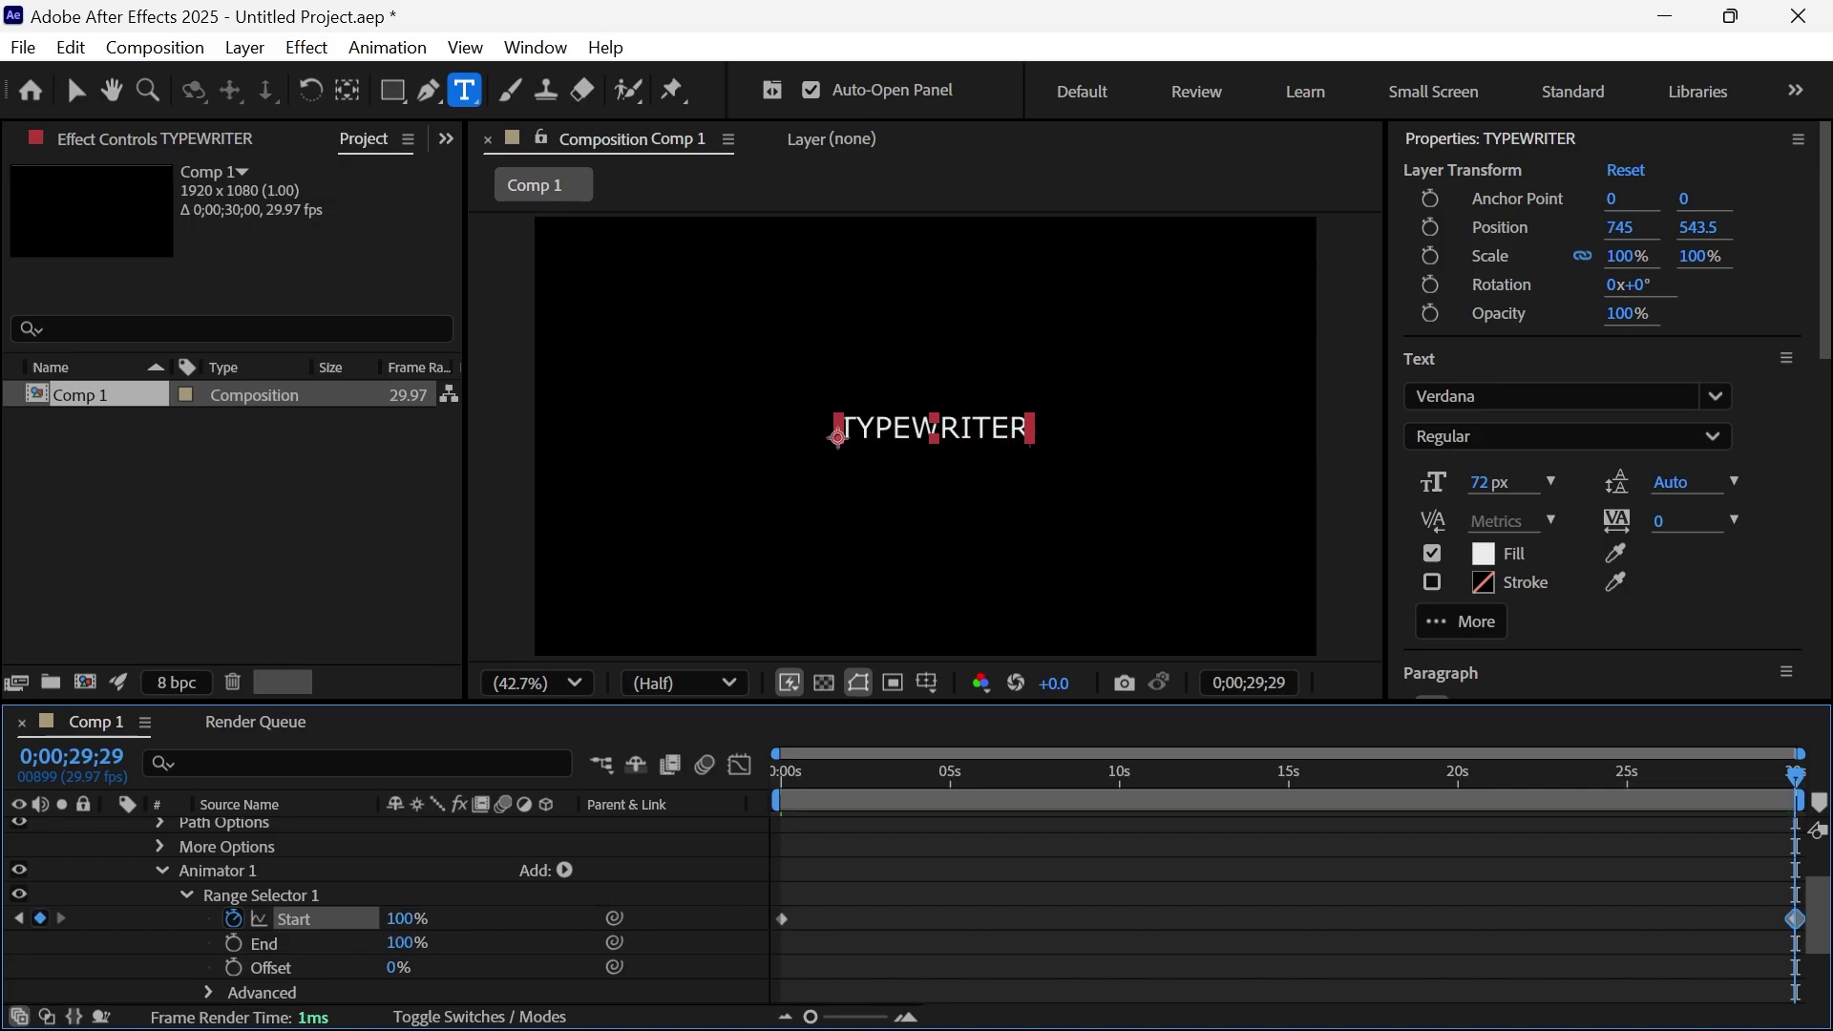
{"action": "left_click", "coordinate": [207, 993]}
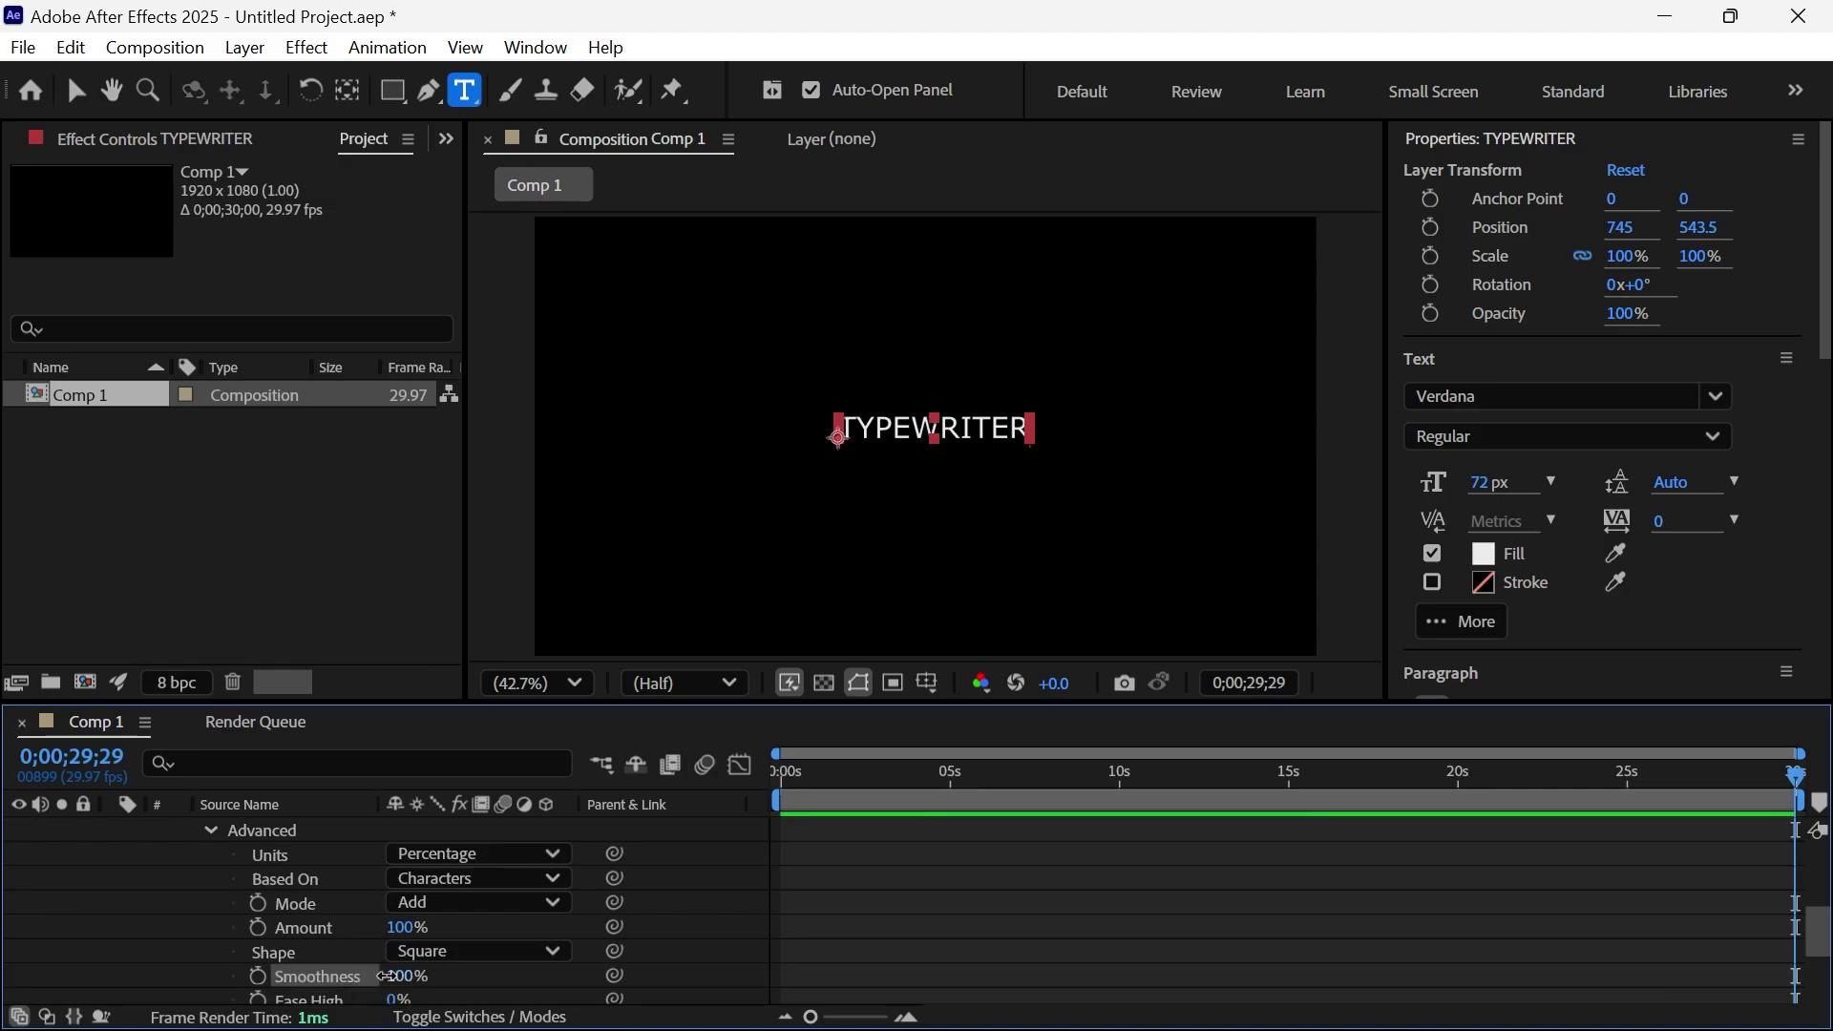
{"action": "left_click_drag", "start_coordinate": [415, 975], "coordinate": [234, 975]}
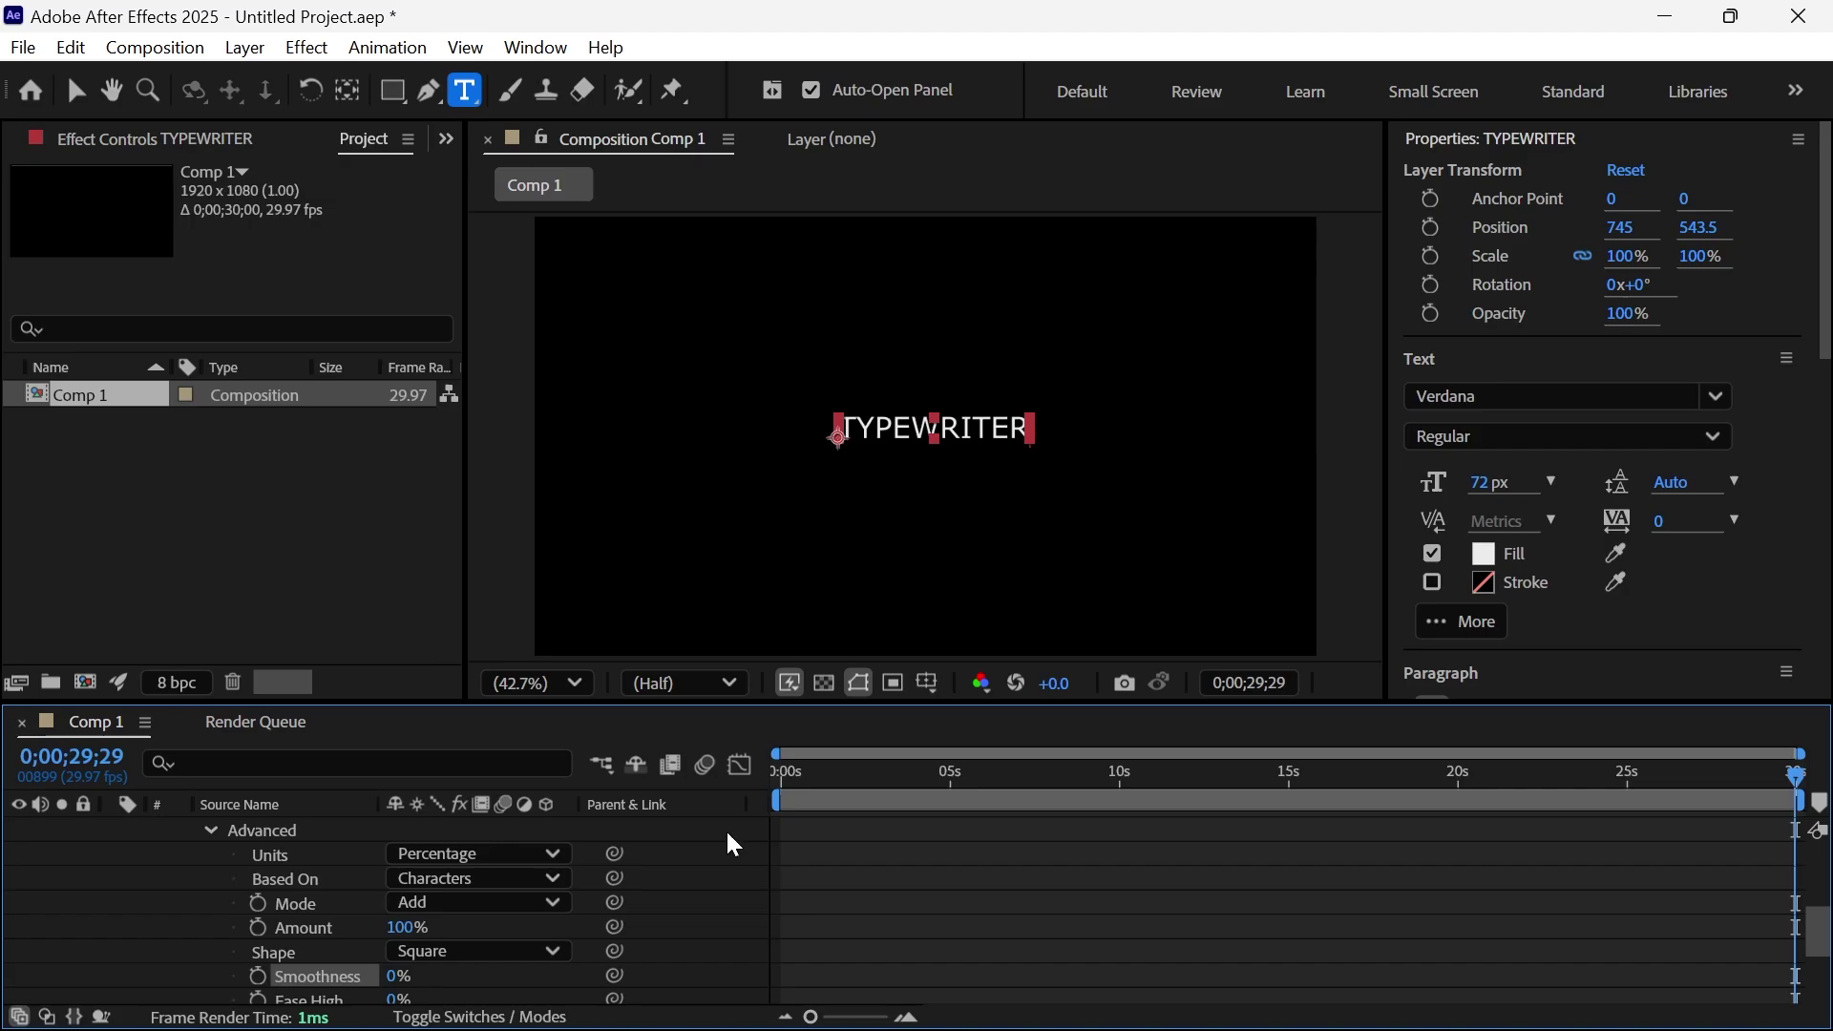
Switch to the Selection tool, deselect TYPEWRITER, and play the type-on preview, then stop it.
{"action": "left_click", "coordinate": [211, 830]}
{"action": "left_click", "coordinate": [74, 90]}
{"action": "left_click", "coordinate": [870, 291]}
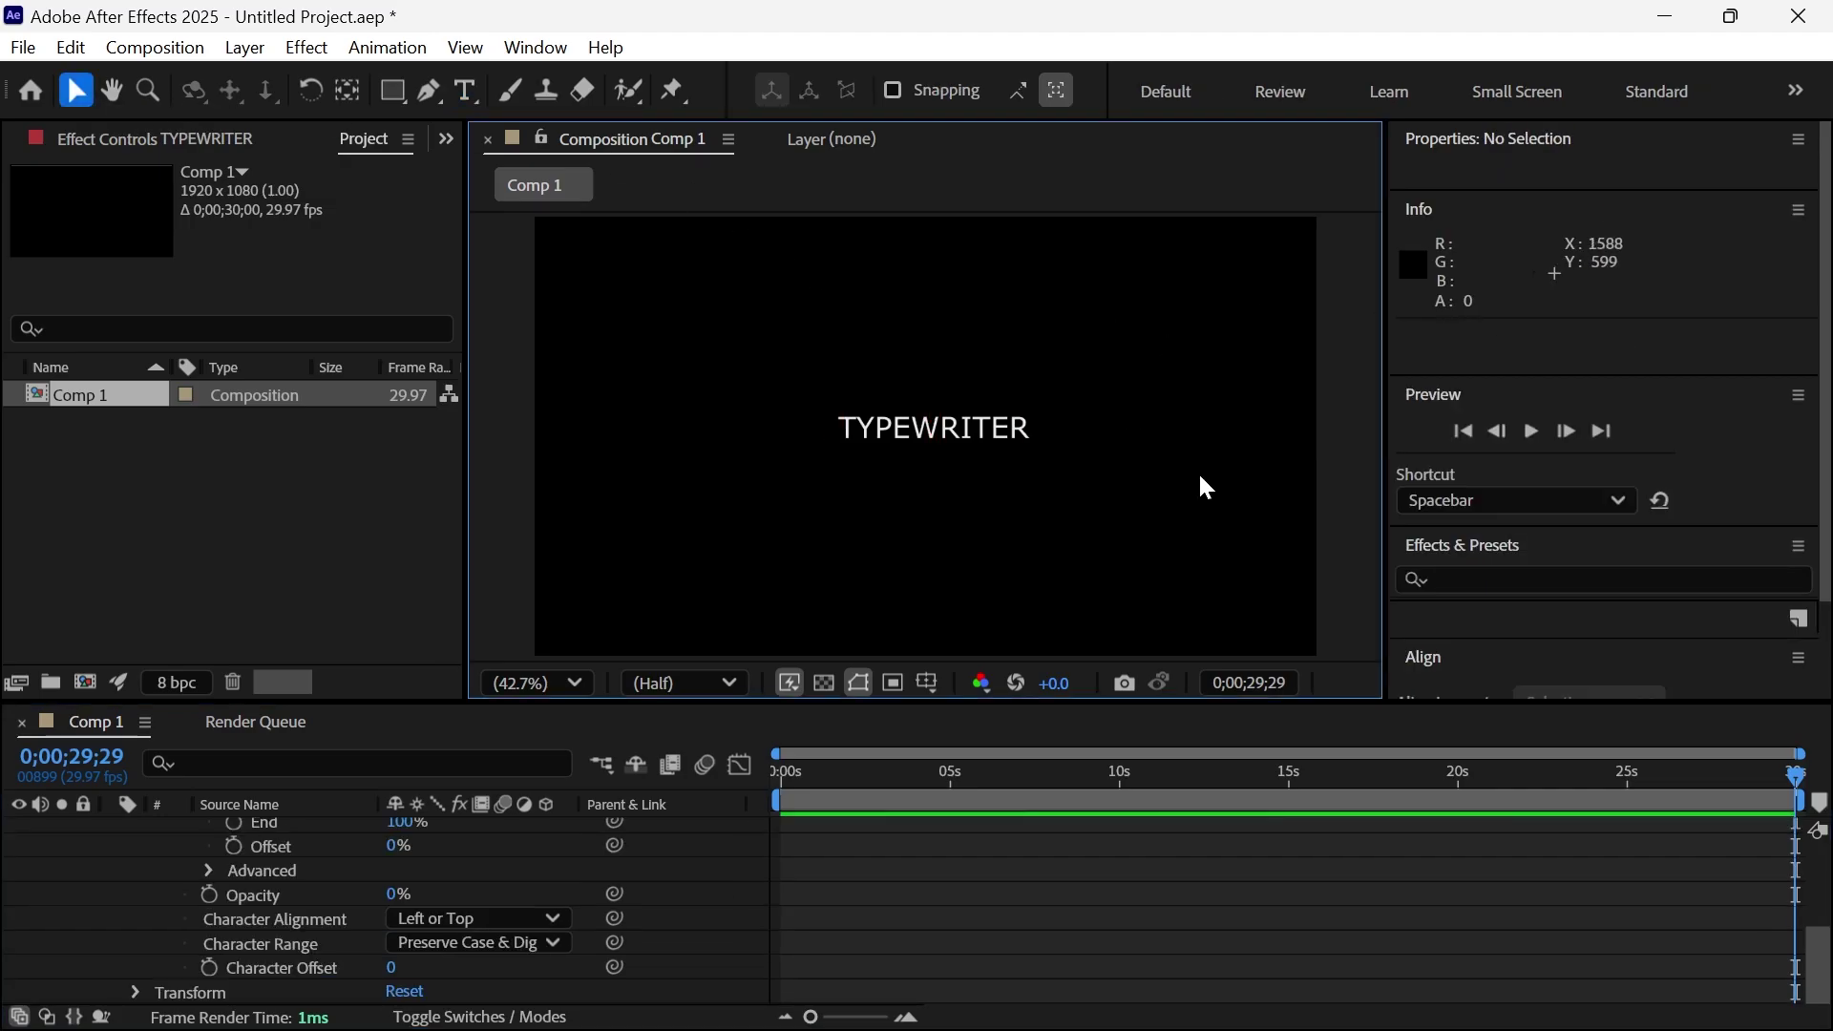
{"action": "left_click", "coordinate": [1532, 427]}
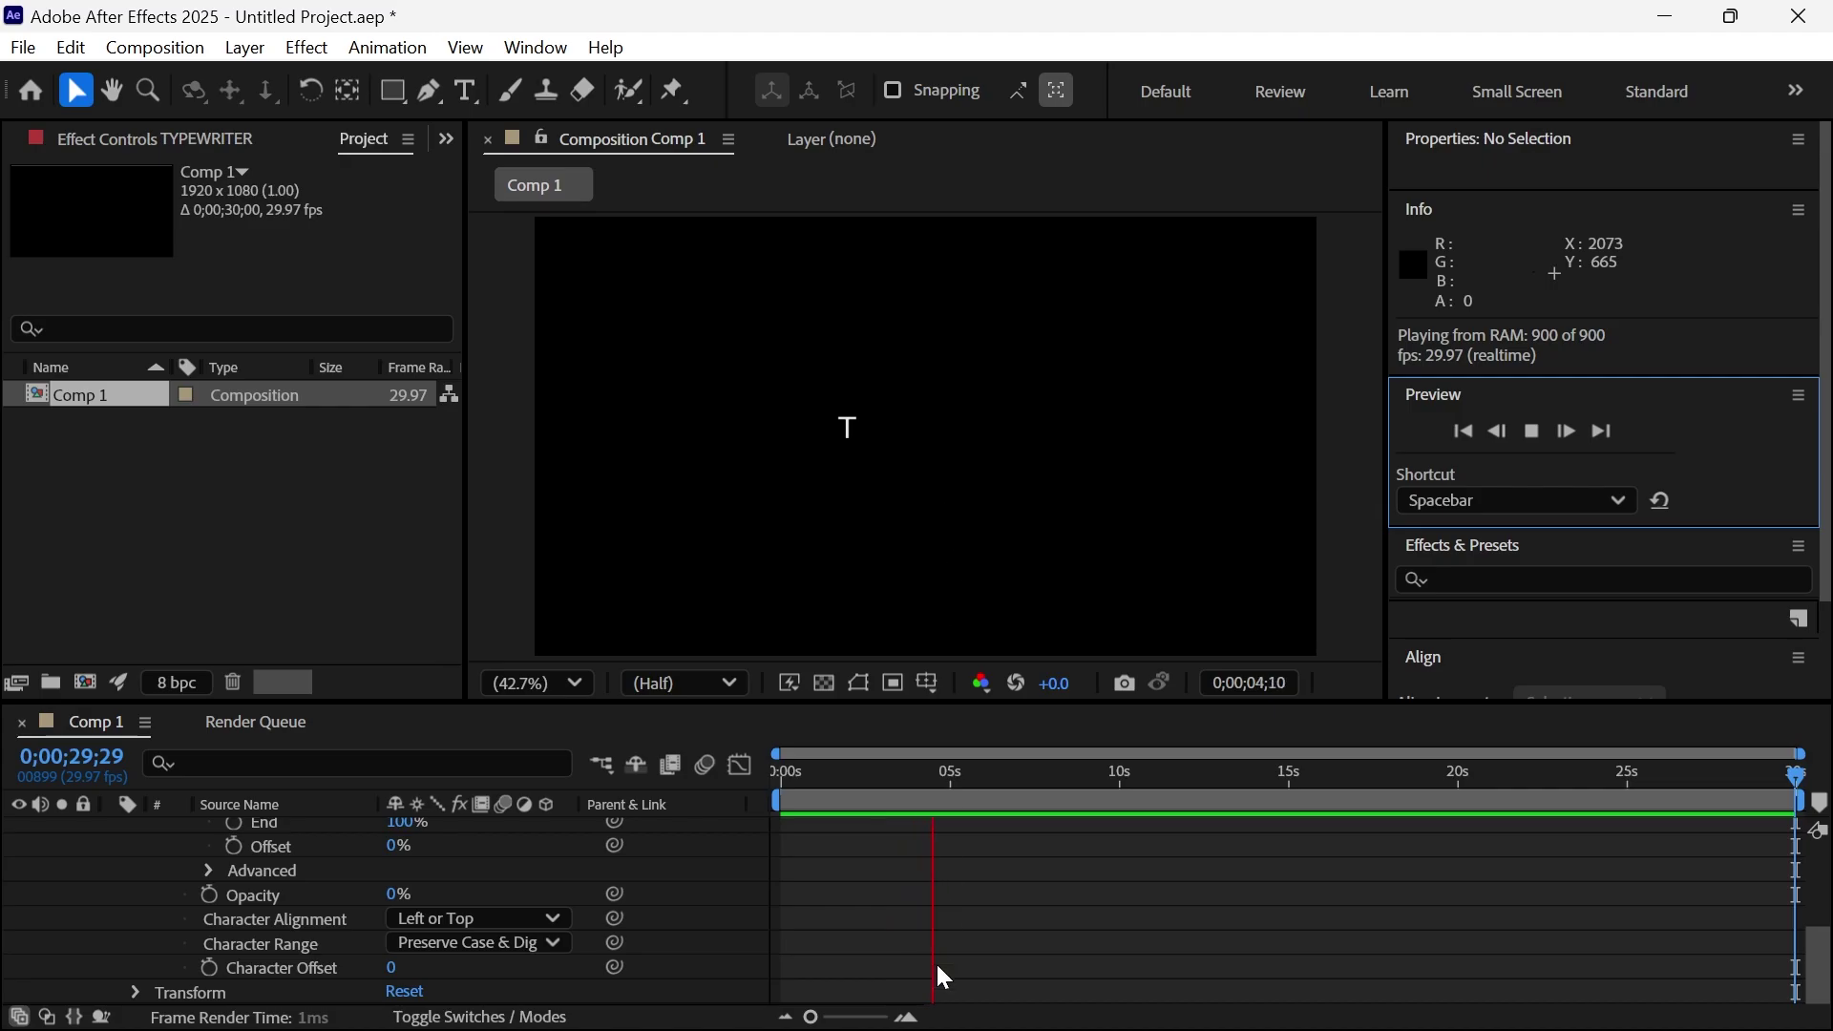
{"action": "left_click", "coordinate": [1533, 433]}
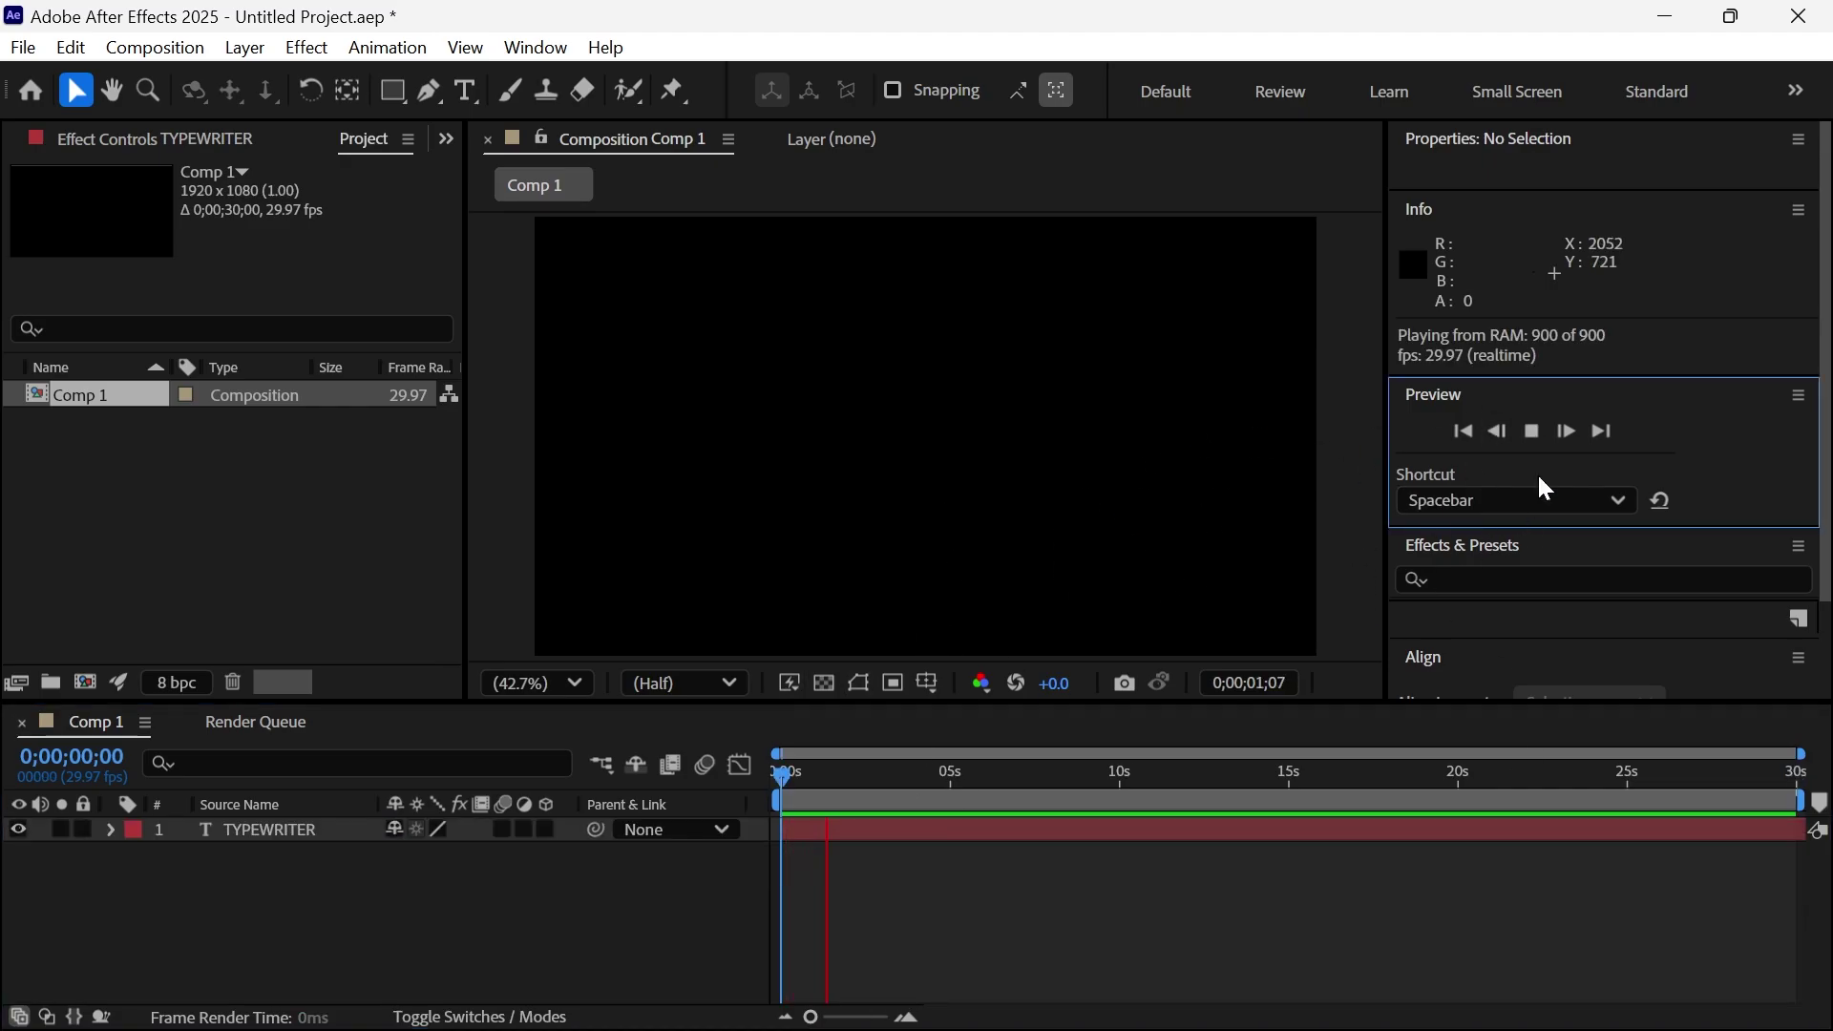
{"action": "left_click", "coordinate": [1062, 909]}
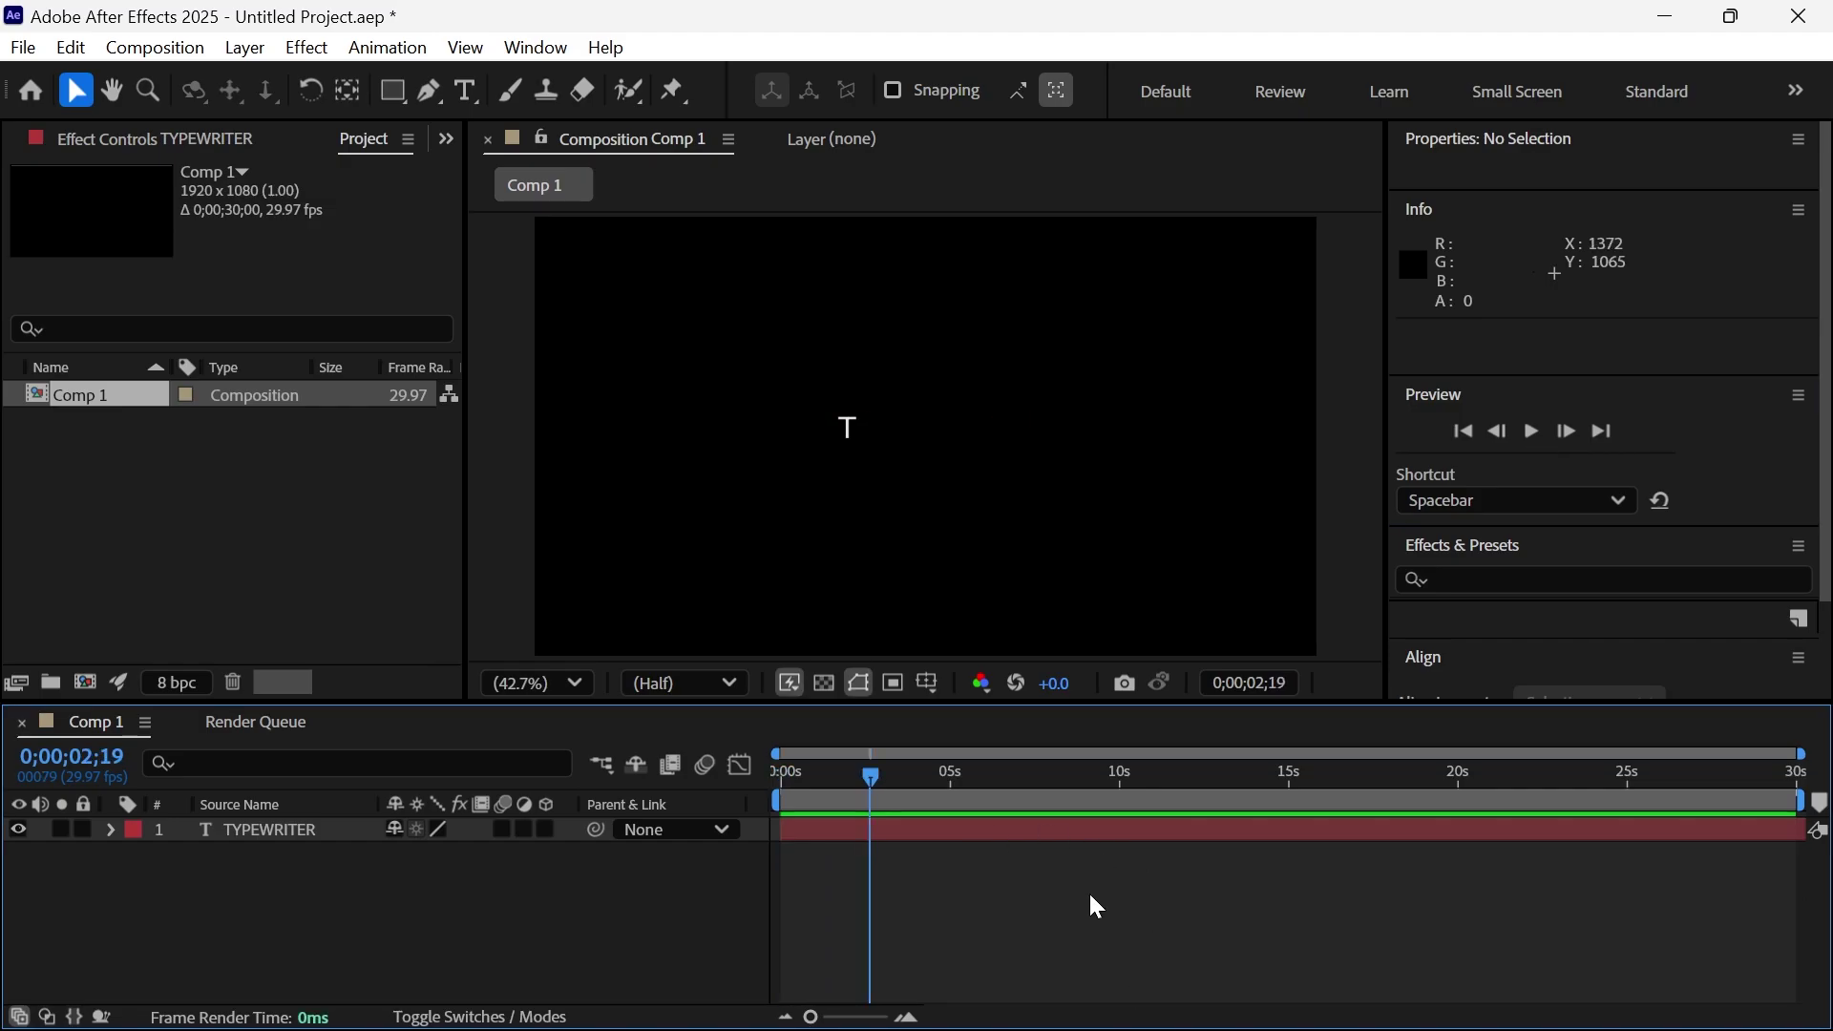
Give the TYPEWRITER layer a Time Stretch factor of 10 from its Time menu.
{"action": "right_click", "coordinate": [1187, 828]}
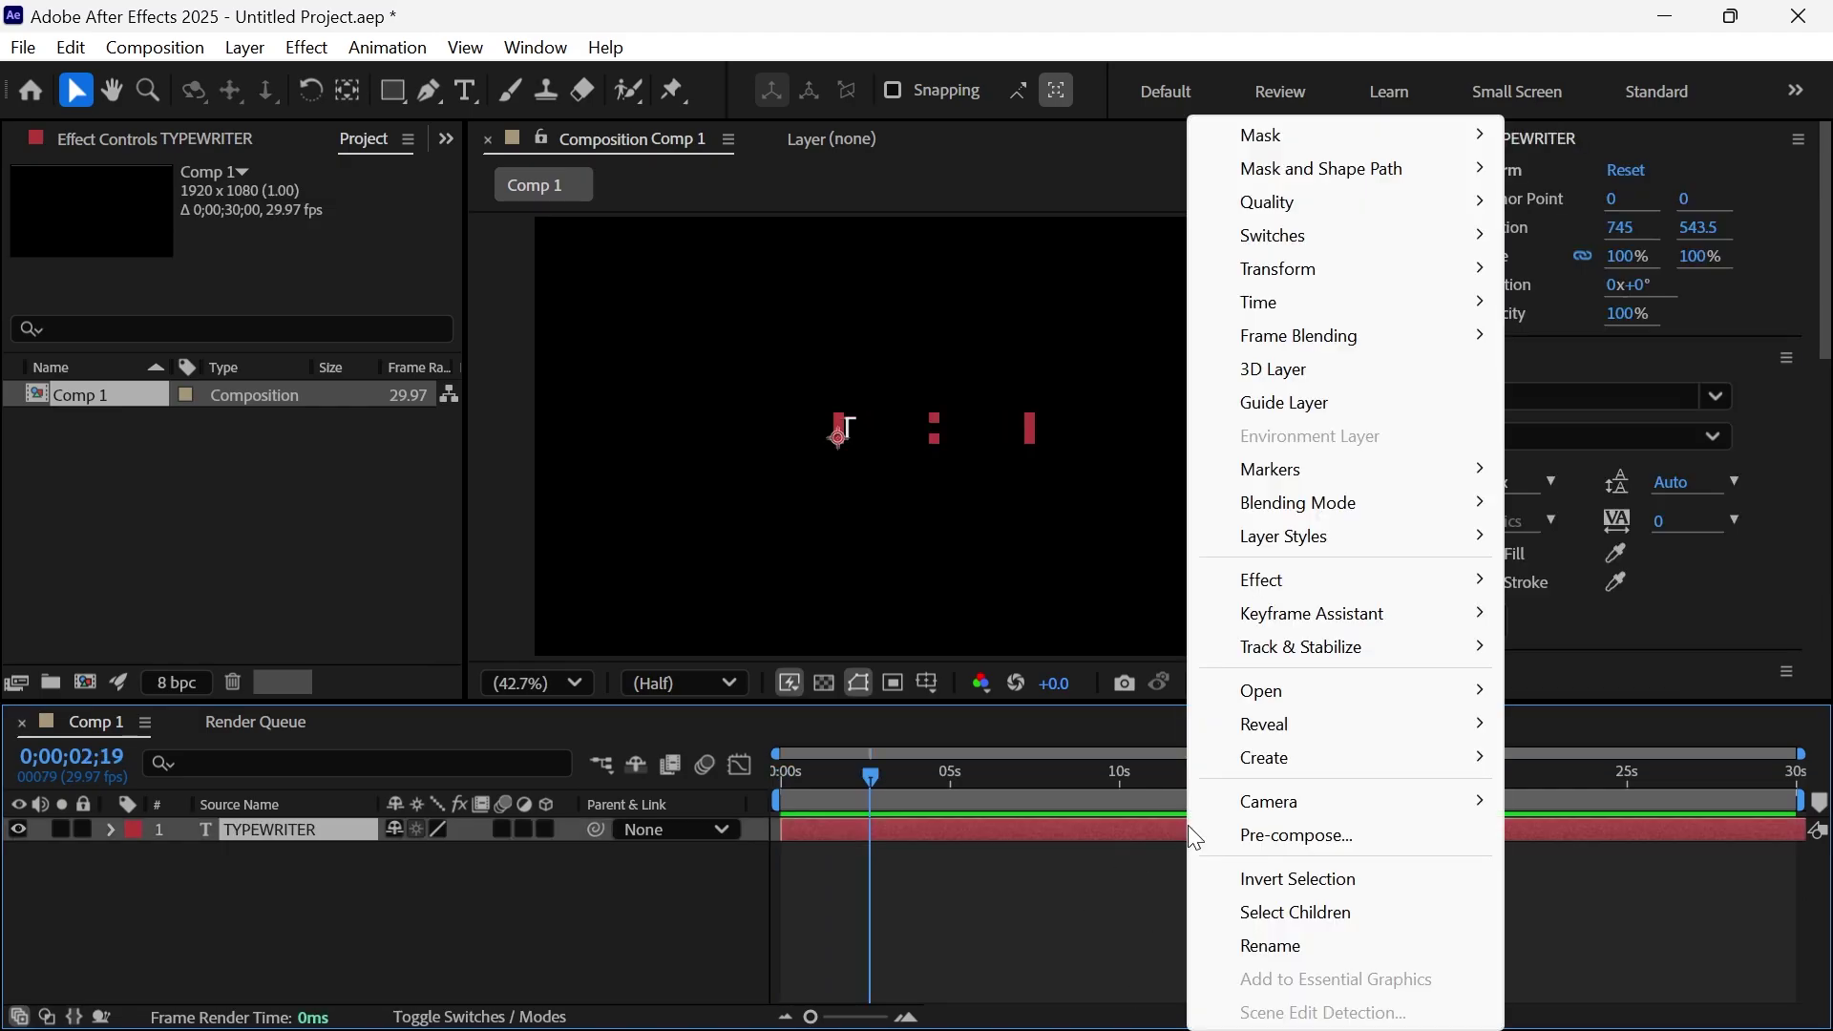
{"action": "mouse_move", "coordinate": [1289, 303]}
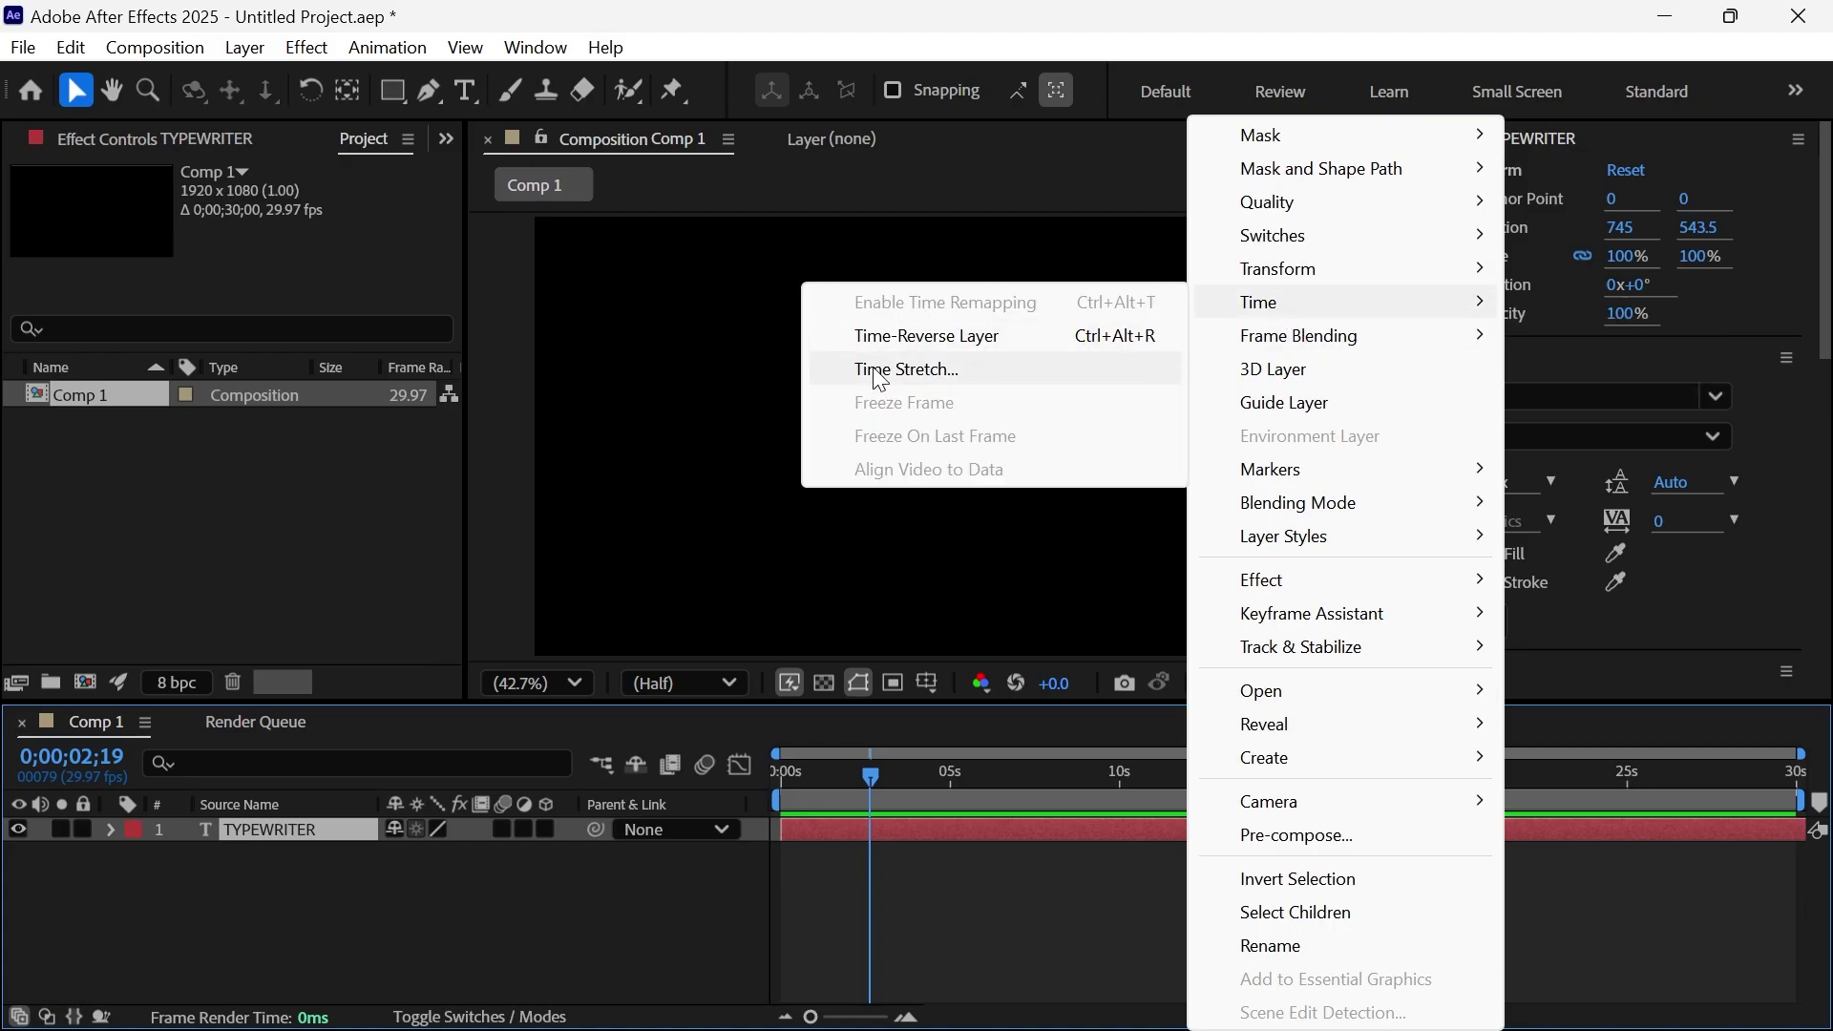
{"action": "left_click", "coordinate": [878, 379]}
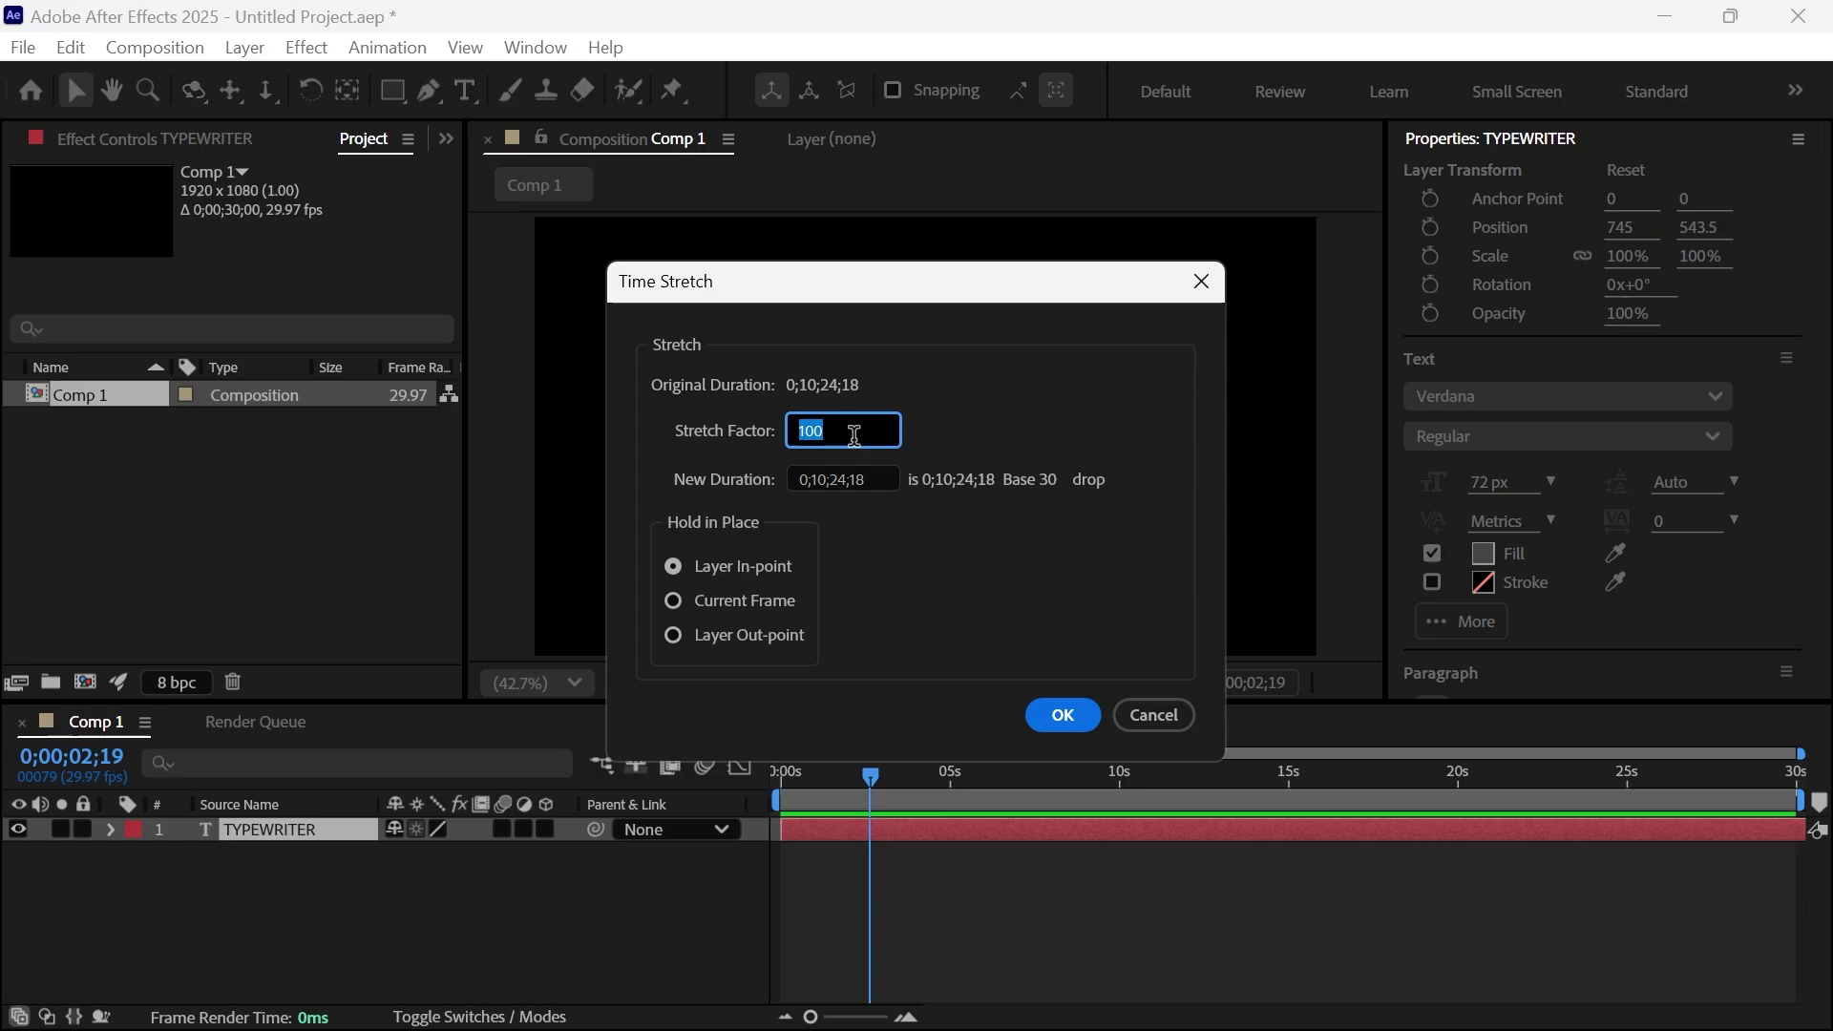
{"action": "type", "text": "10"}
{"action": "left_click", "coordinate": [1046, 710]}
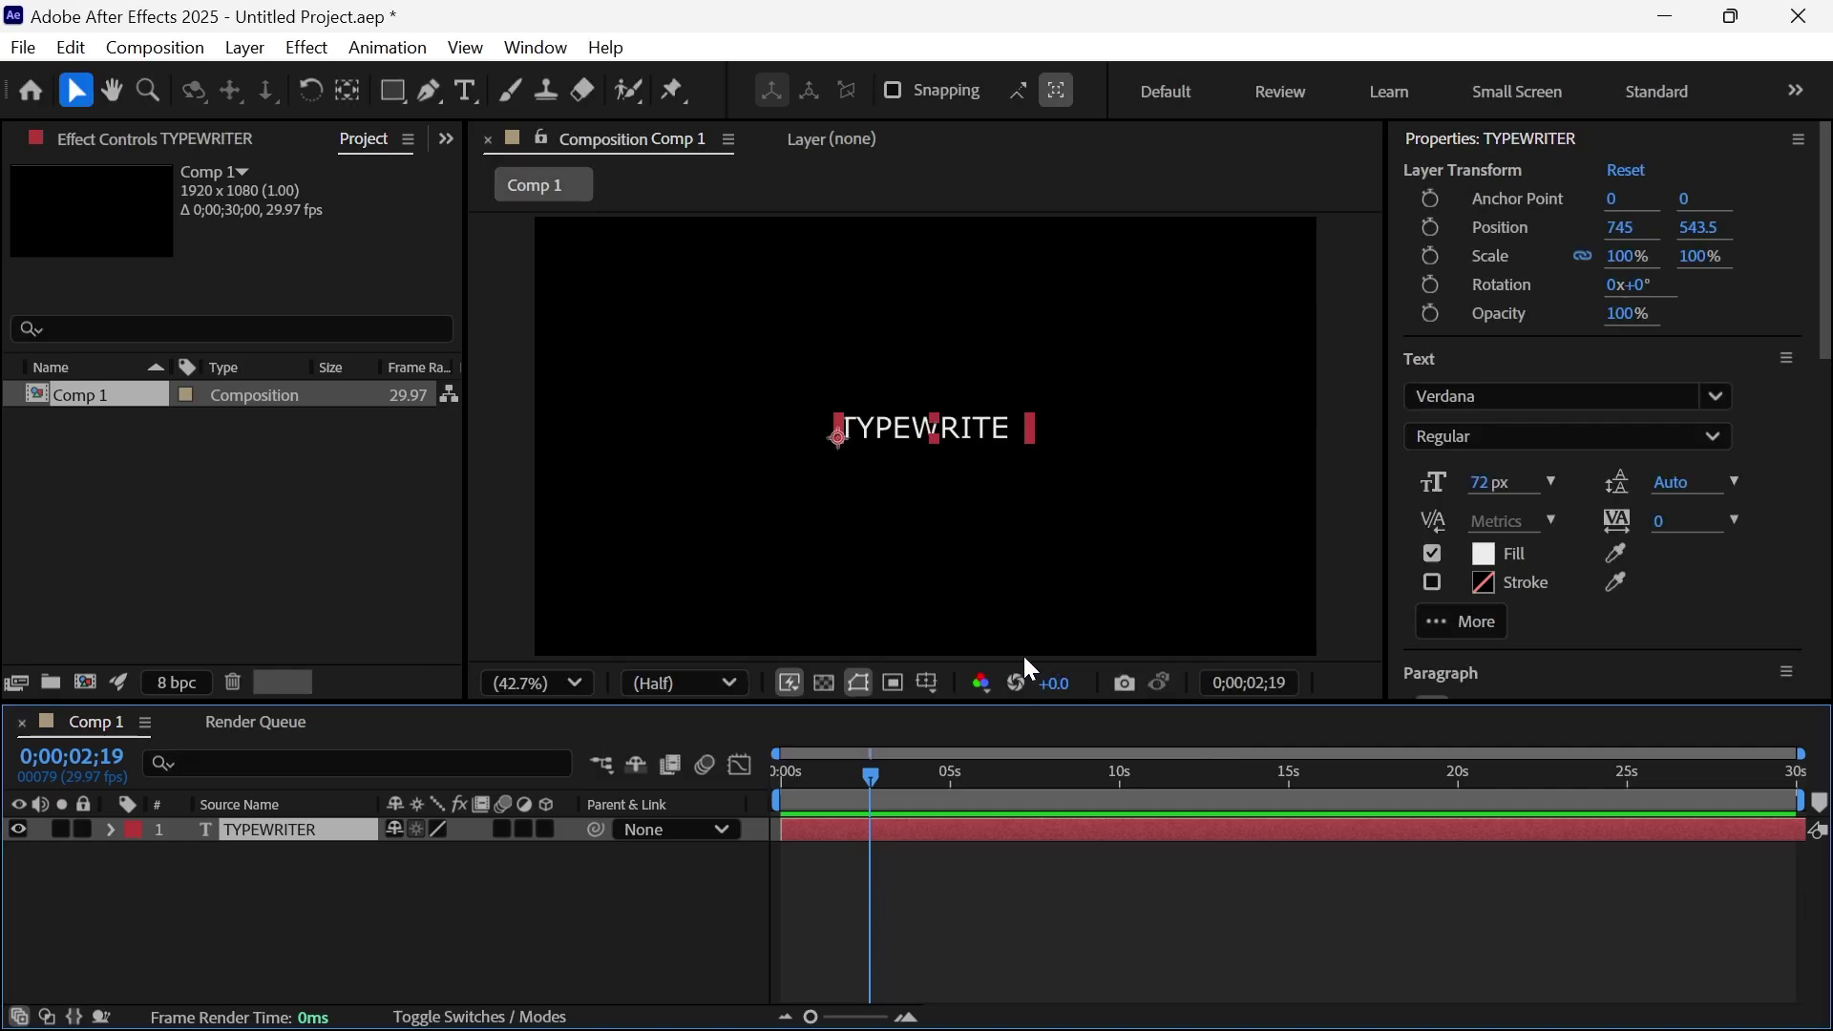
Return to the comp start, deselect the layer, and play the sped-up preview.
{"action": "key", "text": "Home"}
{"action": "left_click", "coordinate": [1031, 846]}
{"action": "left_click", "coordinate": [1545, 432]}
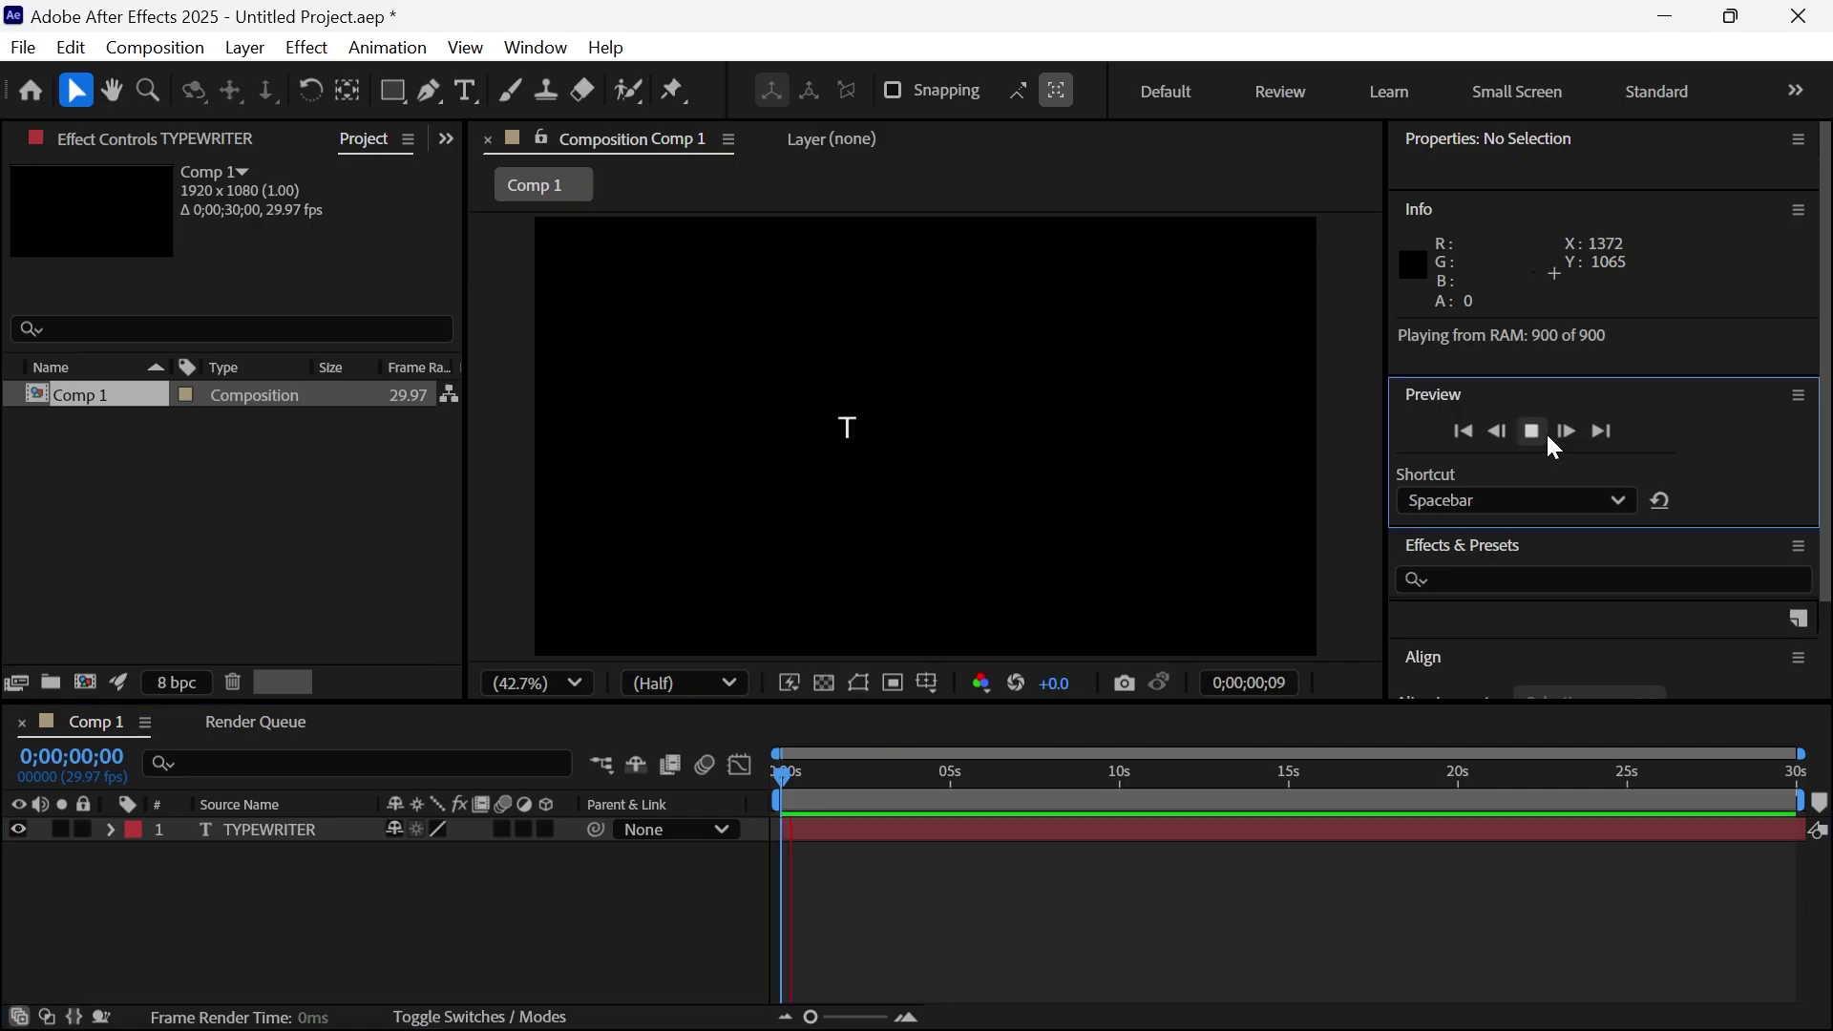